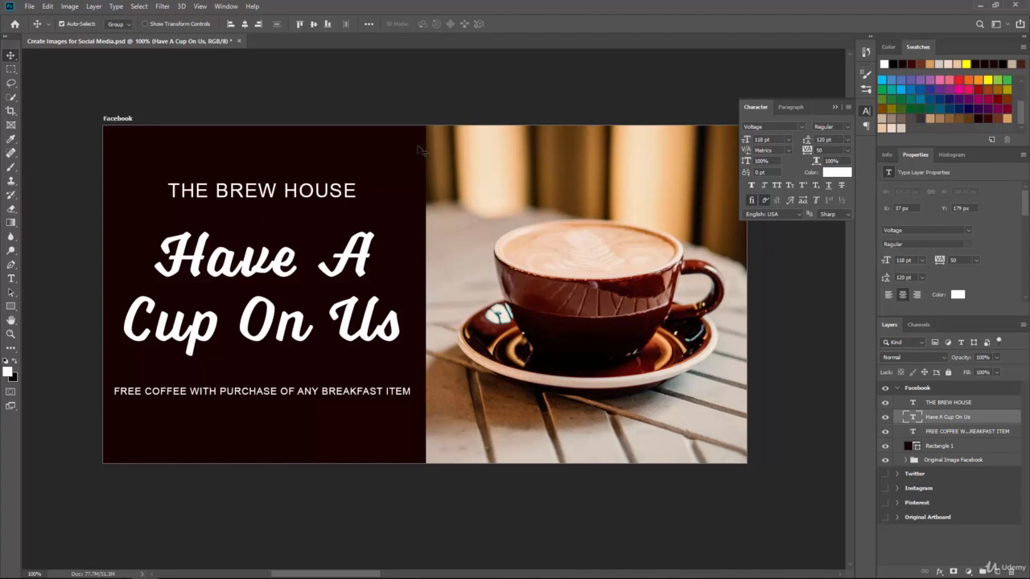
Set the font of the THE BREW HOUSE text layer to Raleway
left_click(936, 403)
left_click(10, 278)
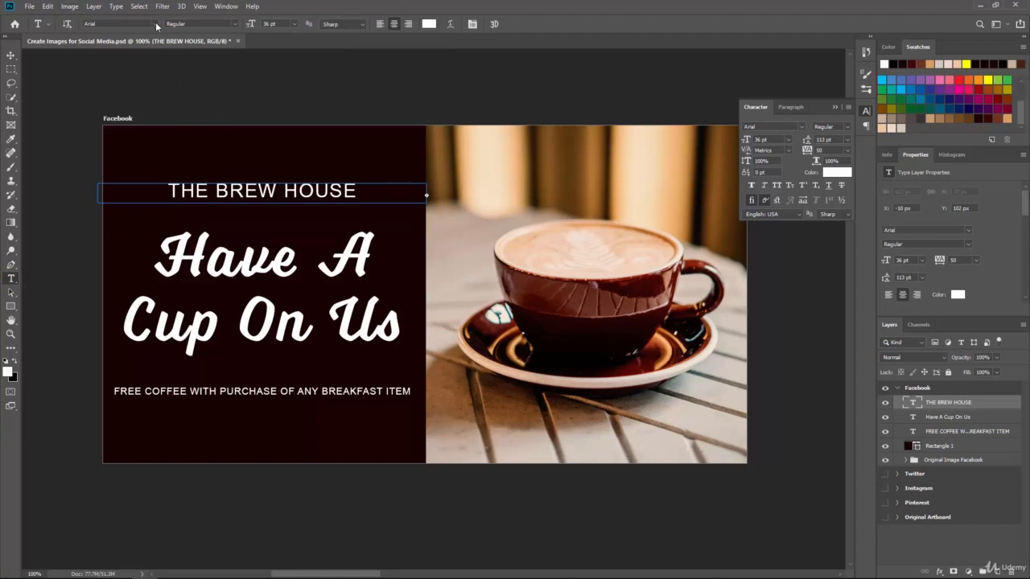
left_click(156, 23)
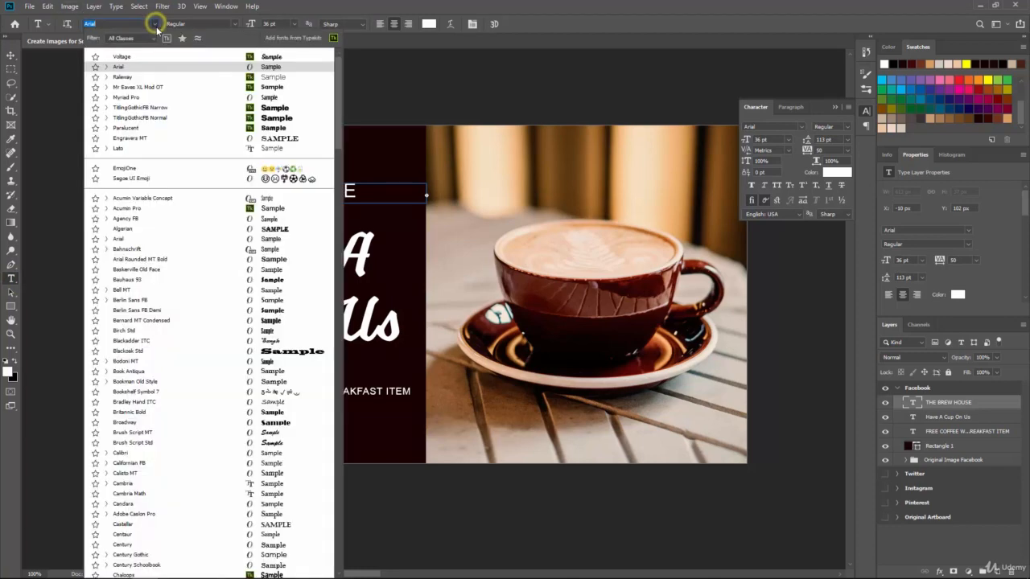
left_click(126, 77)
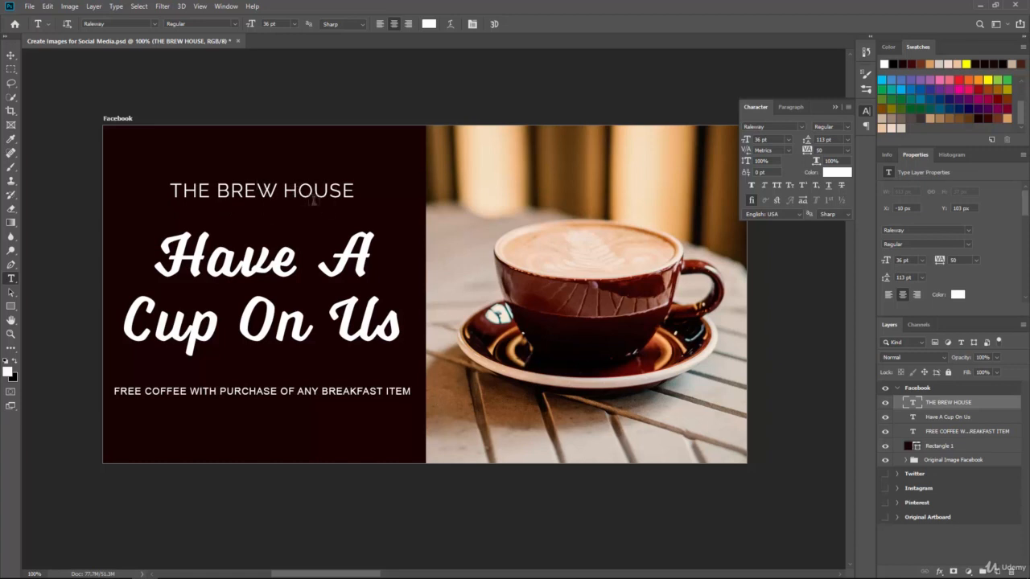
Set the FREE COFFEE WITH PURCHASE OF ANY BREAKFAST ITEM text layer to Raleway Regular
left_click(956, 434)
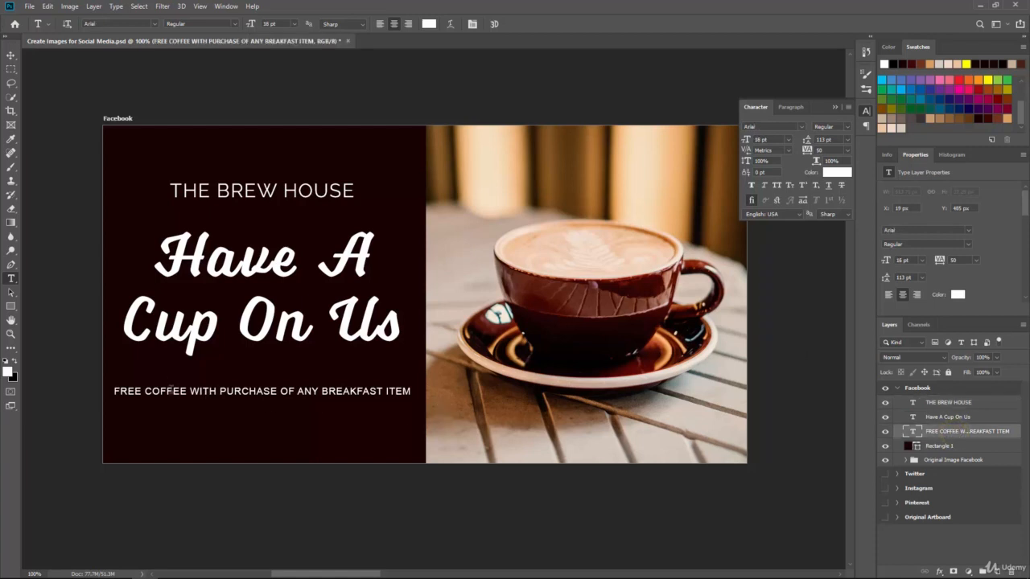
left_click(127, 25)
type("RALEWAY")
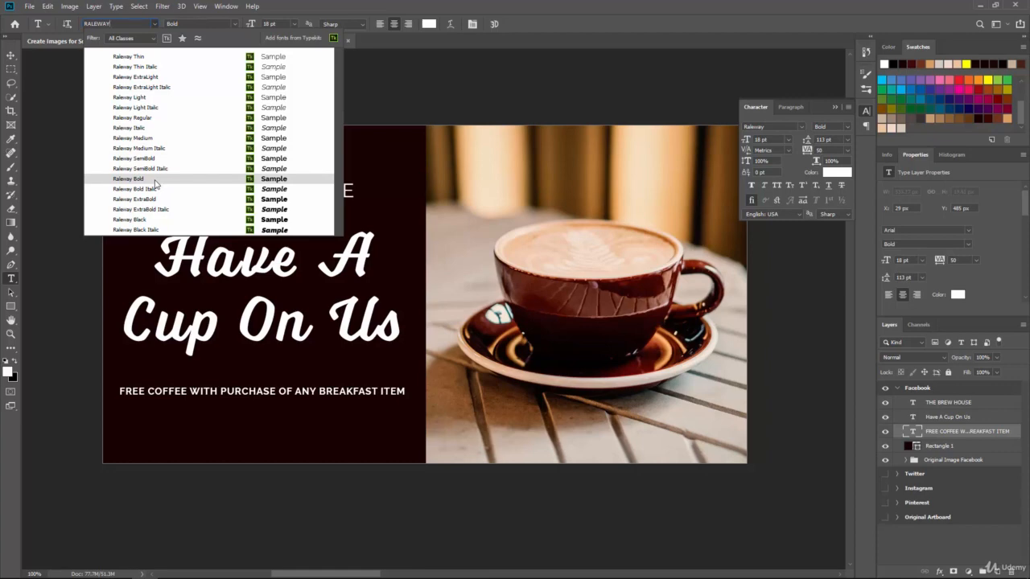
left_click(134, 117)
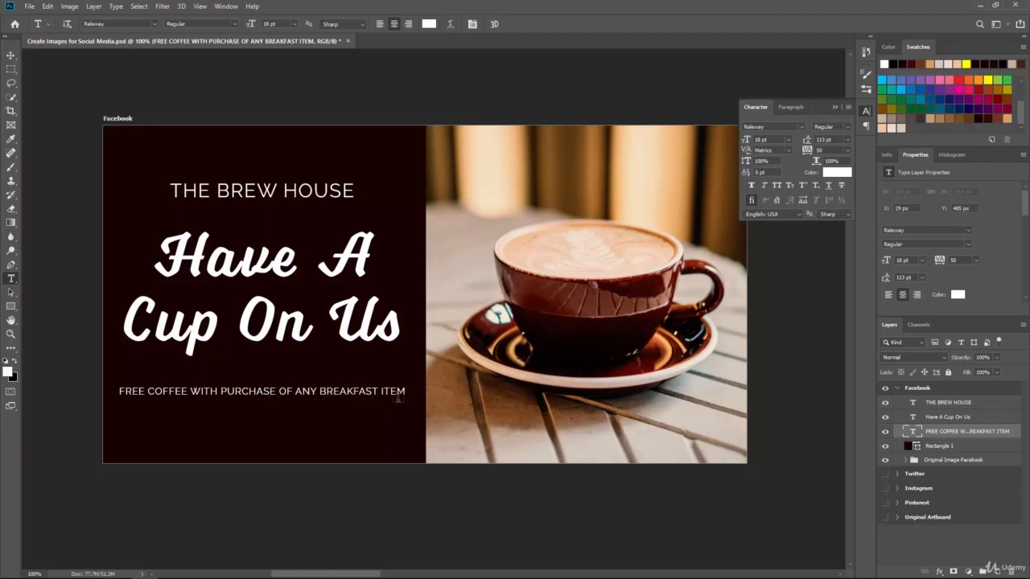
Widen the tracking of the whole free coffee offer line to 590
key("ctrl+minus")
key("ctrl+minus")
key("ctrl+minus")
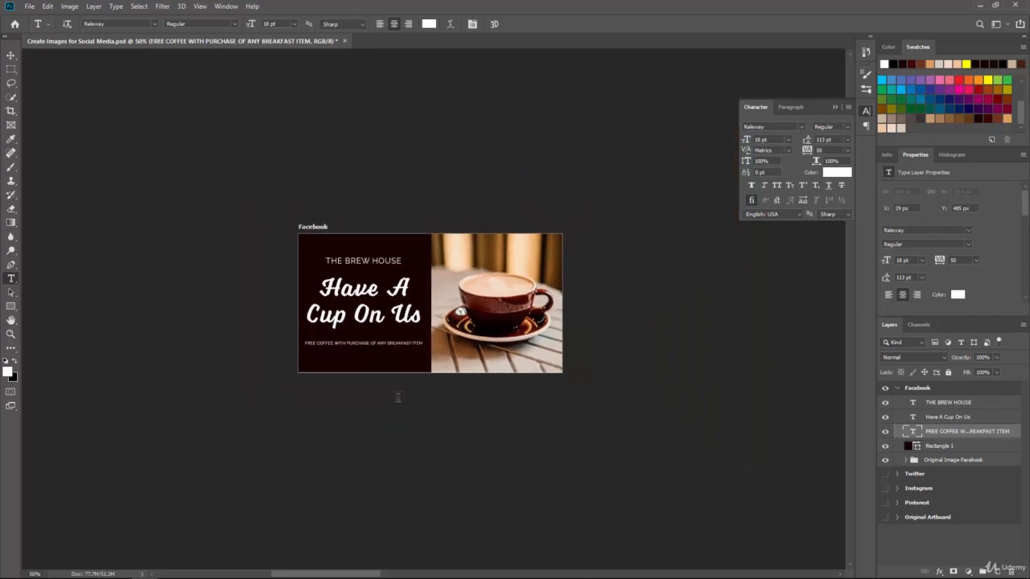
key("ctrl+plus")
key("ctrl+plus")
key("ctrl+plus")
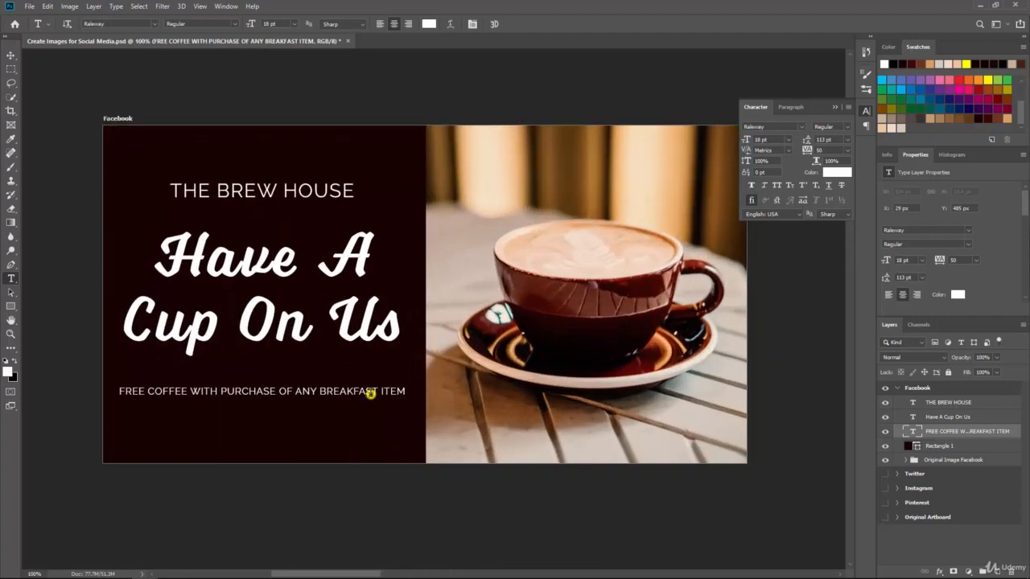
triple_click(369, 392)
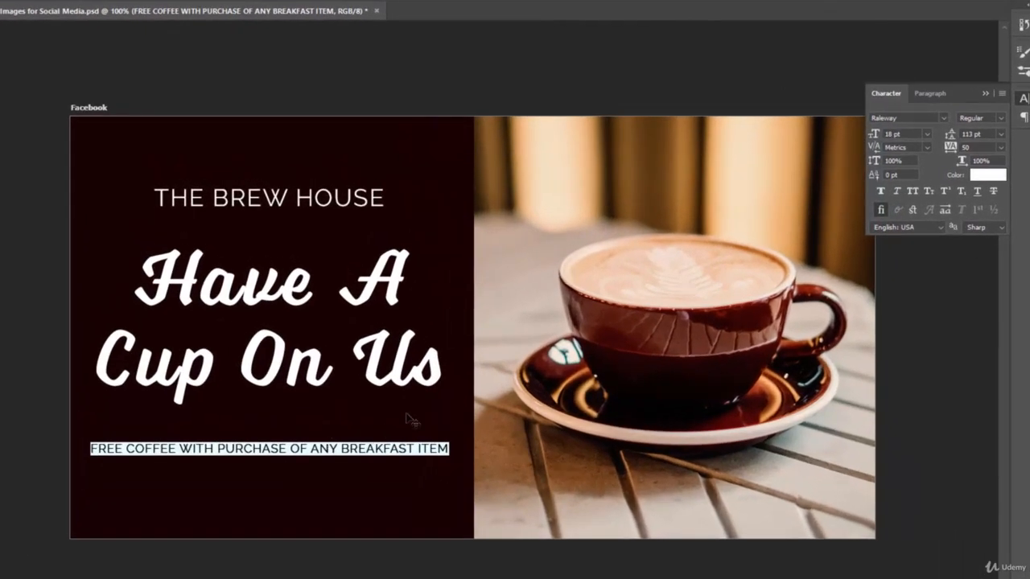
left_click(951, 144)
left_click_drag(952, 146, 968, 151)
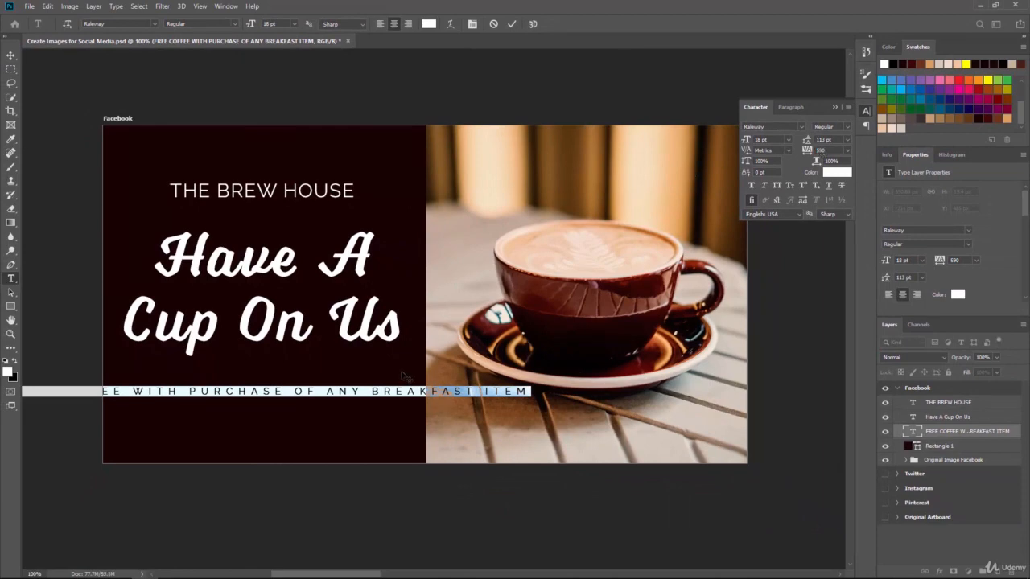
Reduce the free coffee offer text to 10 pt so it fits inside the dark panel
left_click(296, 25)
left_click(280, 90)
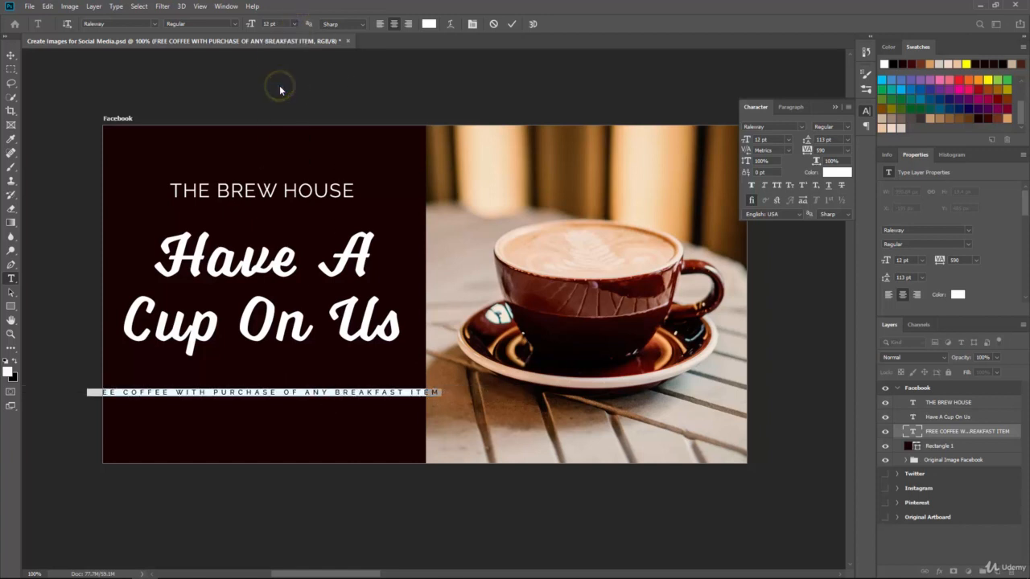
left_click(295, 23)
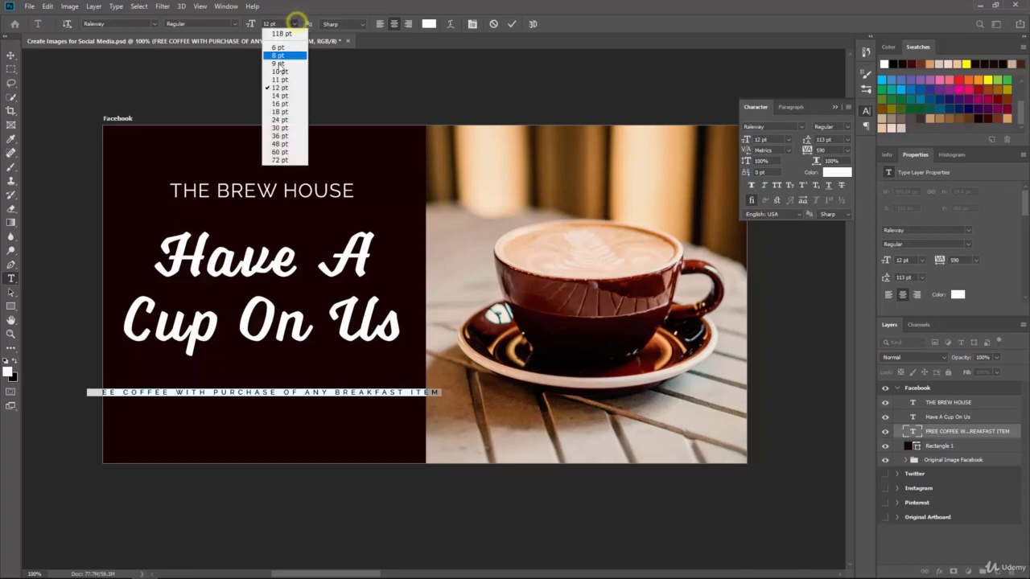
left_click(279, 71)
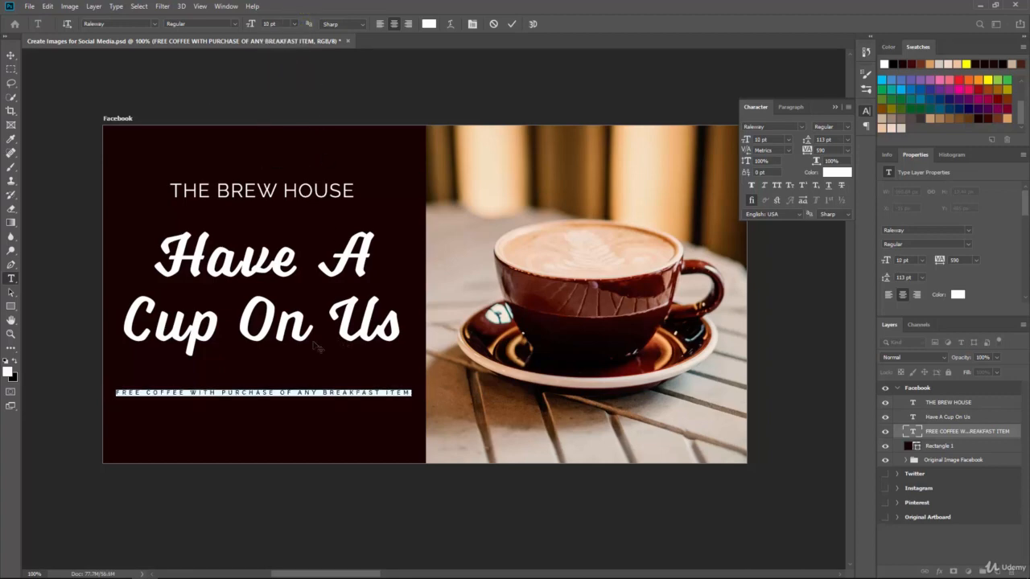
left_click(11, 54)
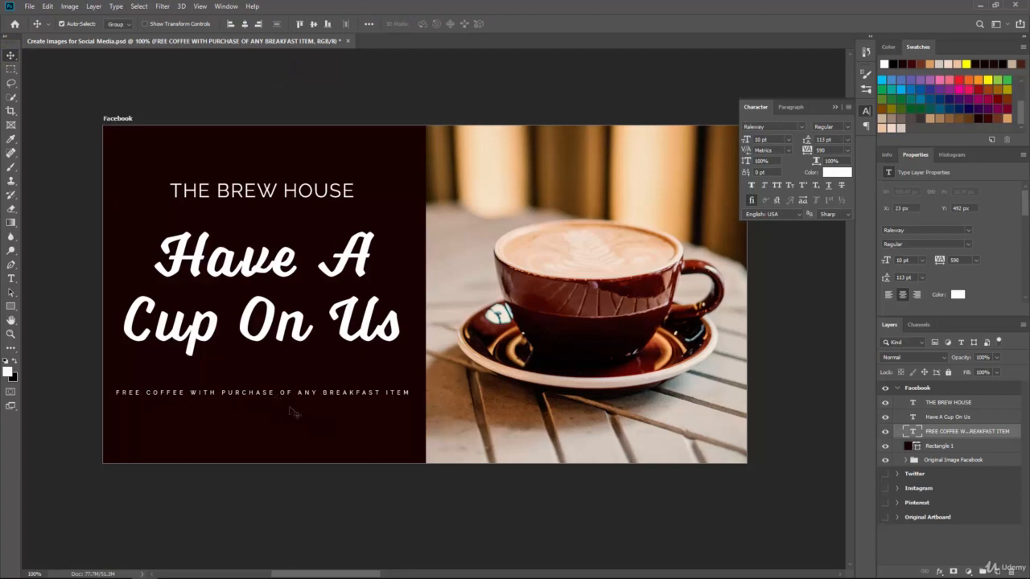
Break the free coffee offer into two lines, starting the second line at OF ANY BREAKFAST ITEM
left_click(11, 278)
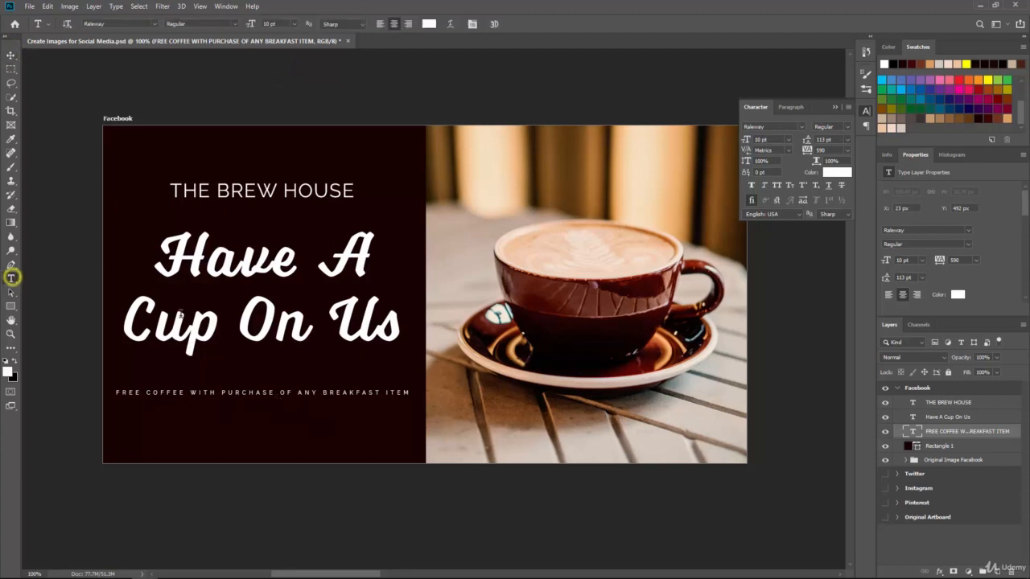
left_click(277, 394)
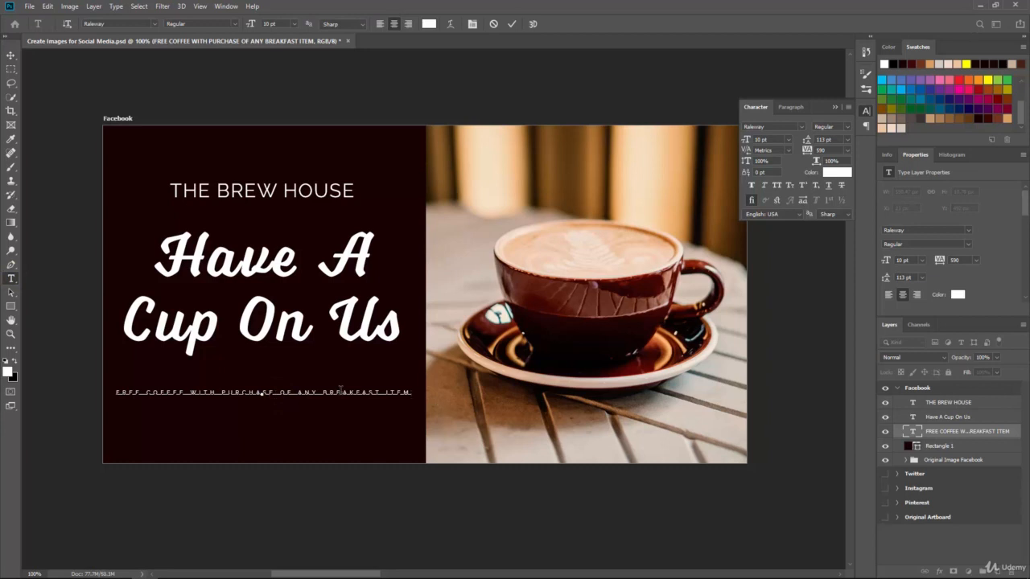
left_click(269, 392)
key("Return")
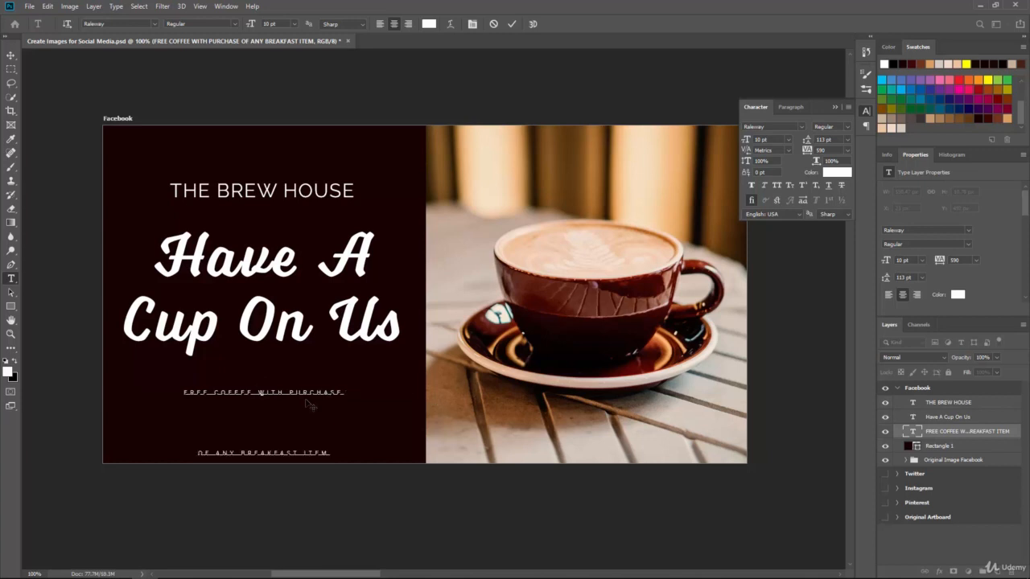
Tighten the leading of the two-line free coffee offer to 22 pt
key("ctrl")
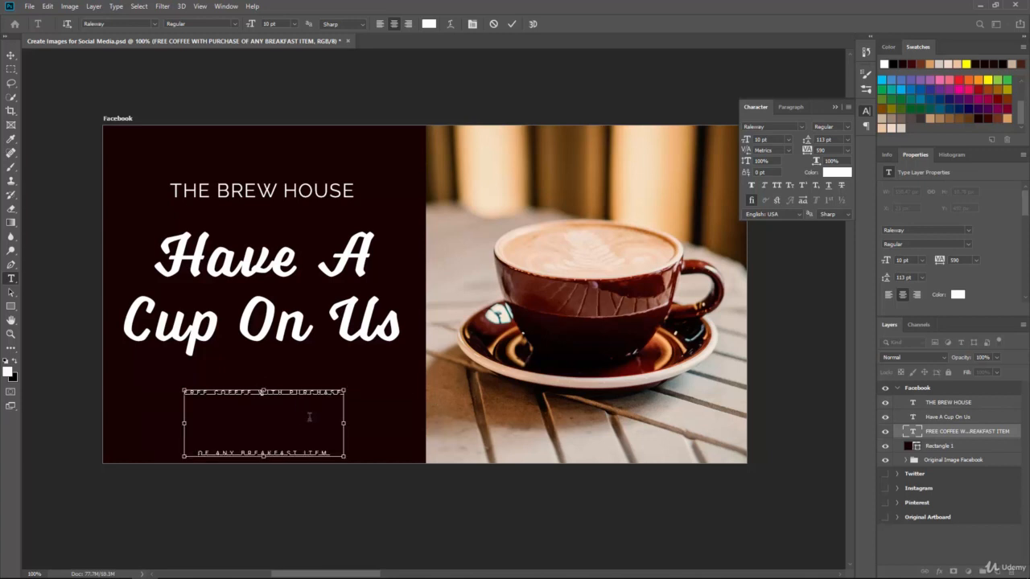
key("ctrl+a")
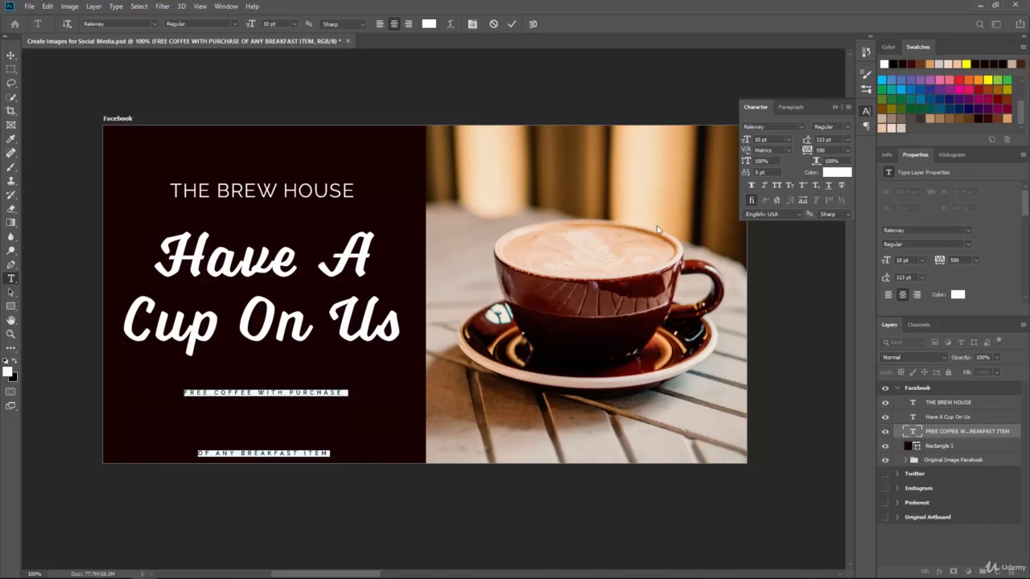
left_click_drag(807, 140, 761, 143)
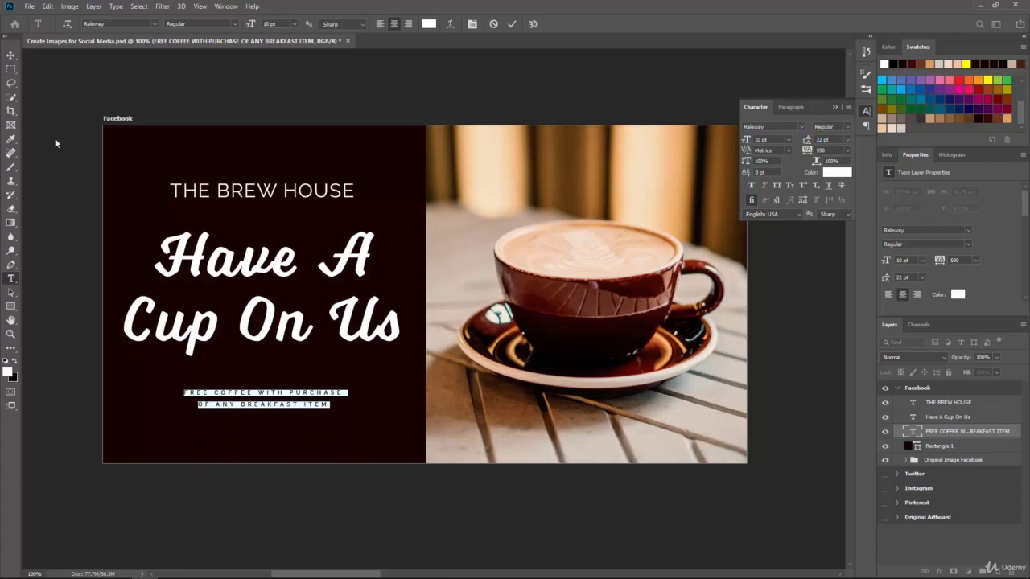
left_click(10, 57)
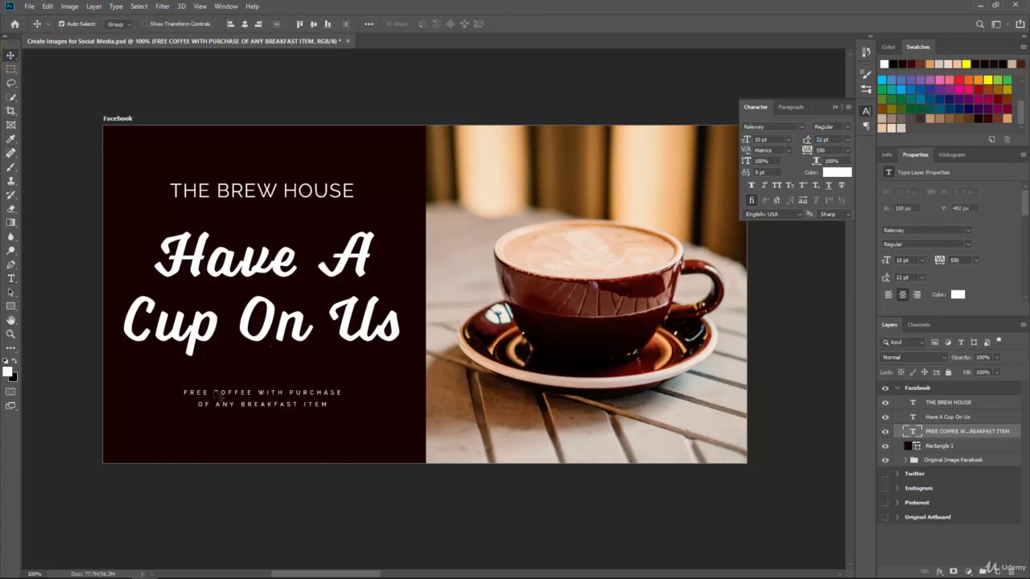
Enlarge the free coffee offer text to 16 pt
left_click(12, 278)
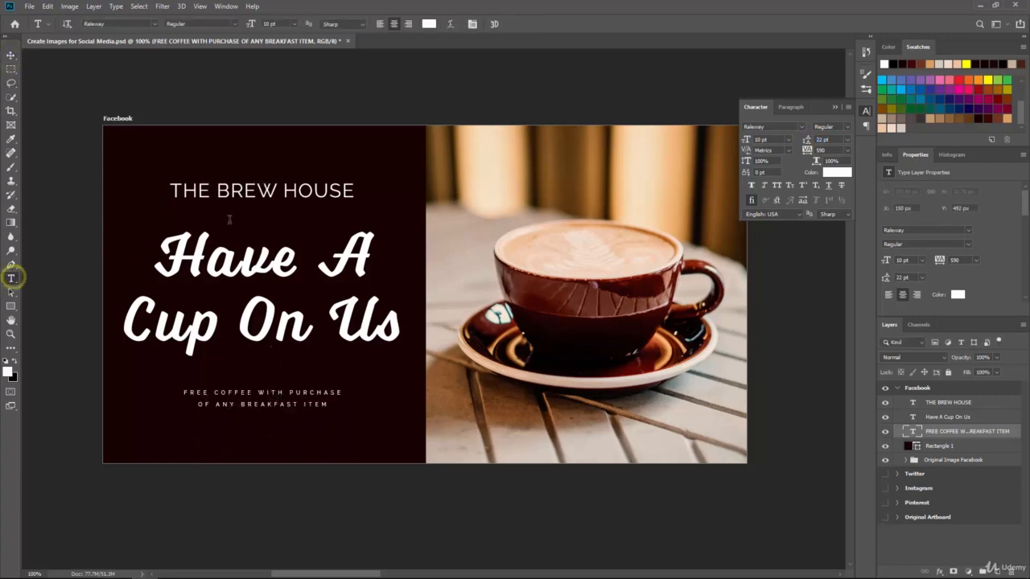
left_click_drag(253, 25, 271, 25)
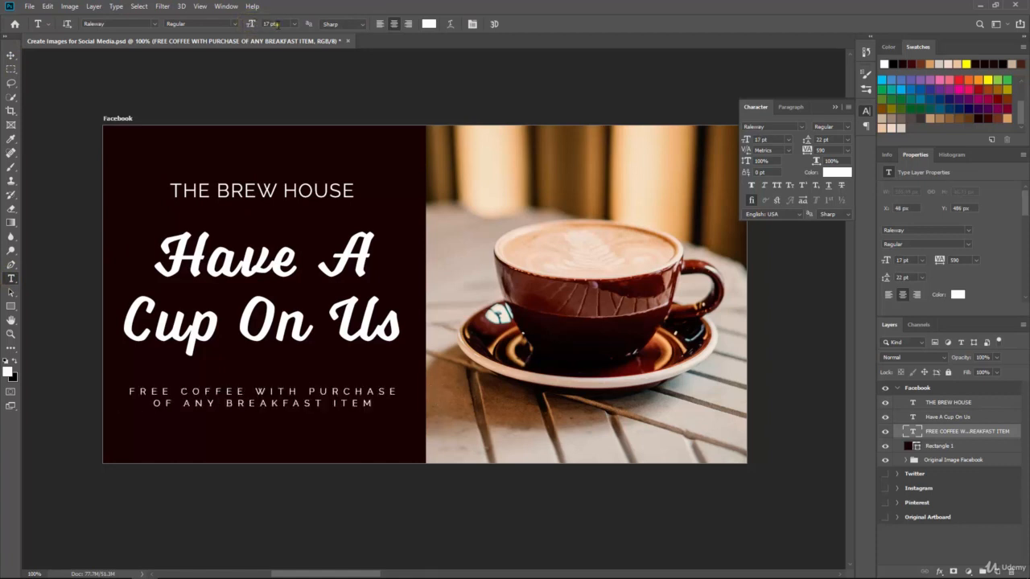
left_click_drag(253, 24, 251, 24)
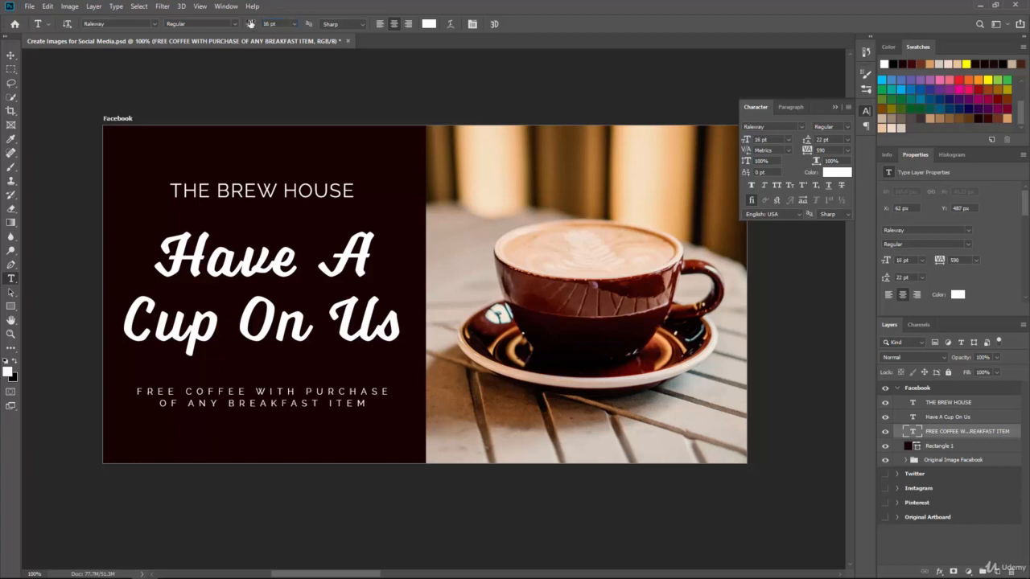
Set the leading of both offer lines to 32 pt and move the text block down to about Y 509 px
left_click(261, 392)
double_click(262, 392)
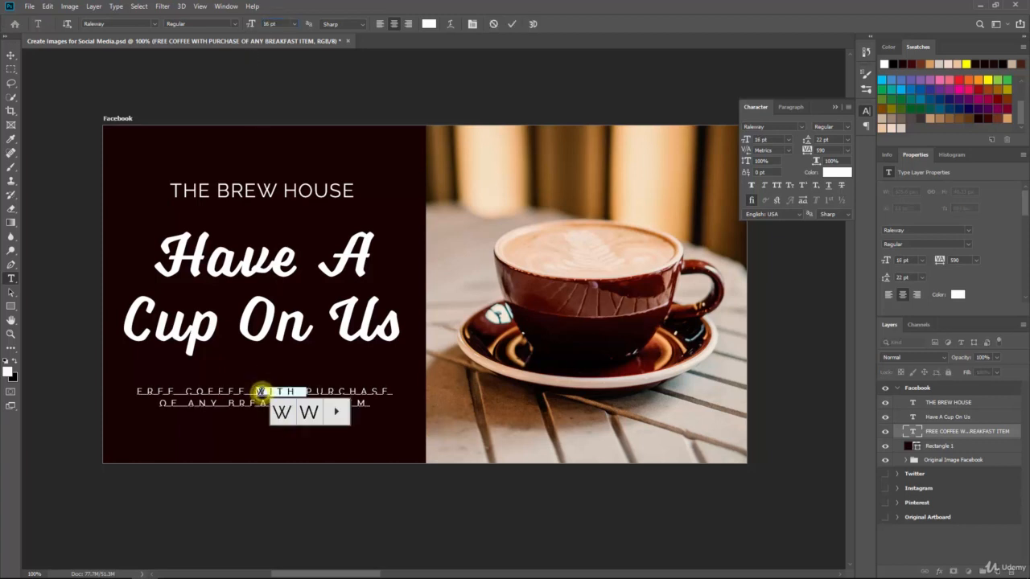
left_click(230, 404)
key("ctrl+a")
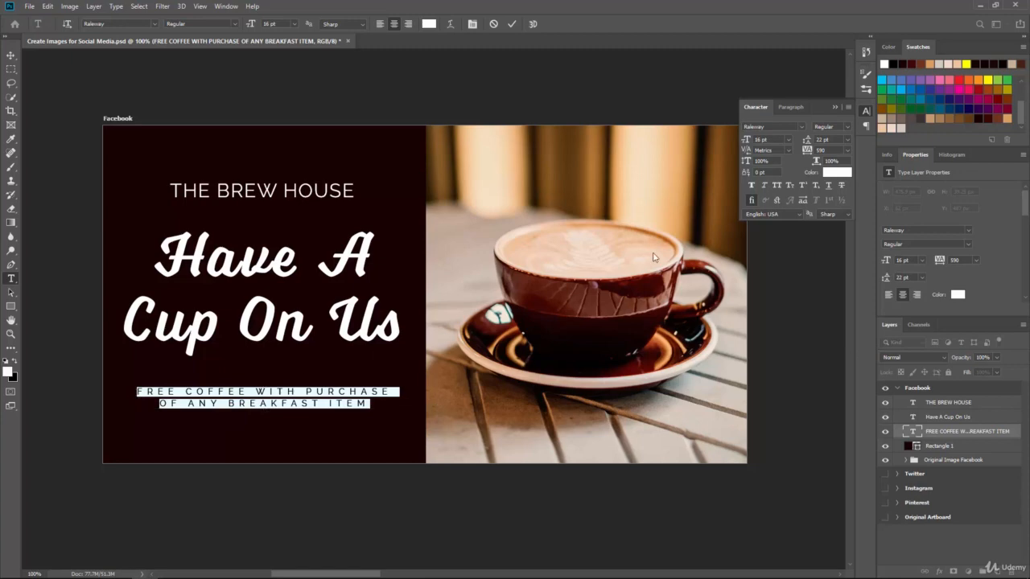
left_click_drag(807, 140, 814, 143)
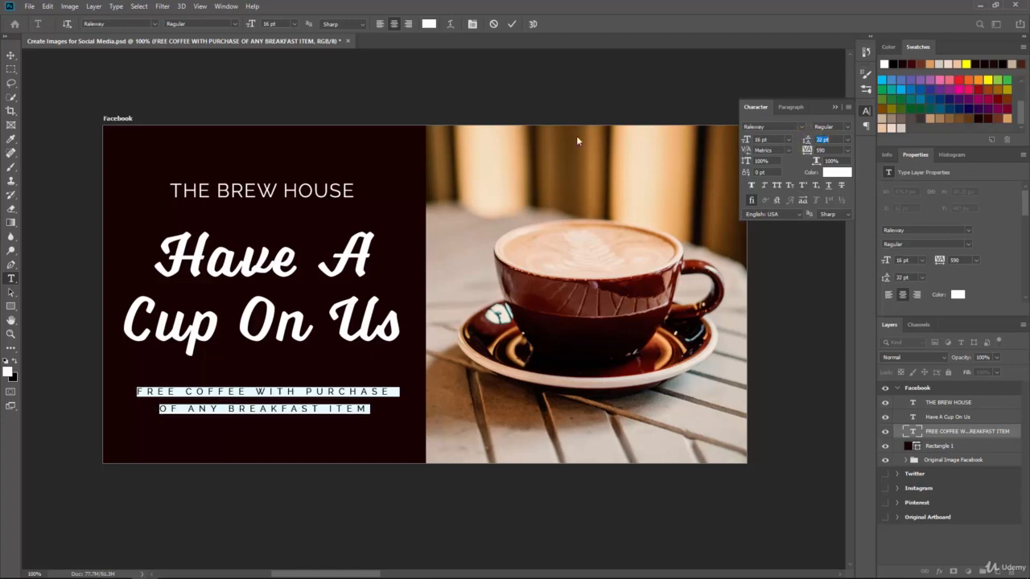
left_click(10, 55)
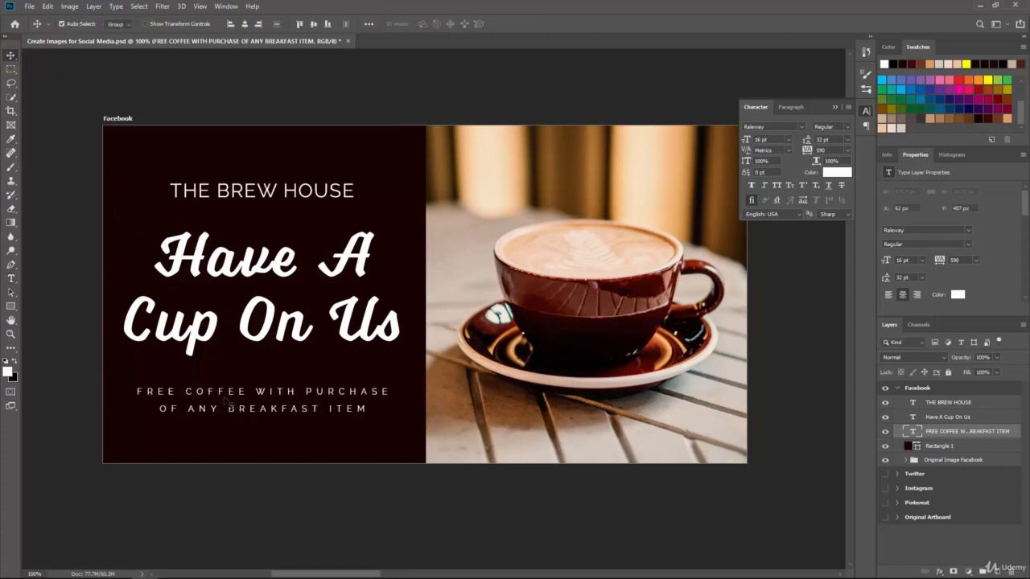
left_click_drag(231, 412, 232, 428)
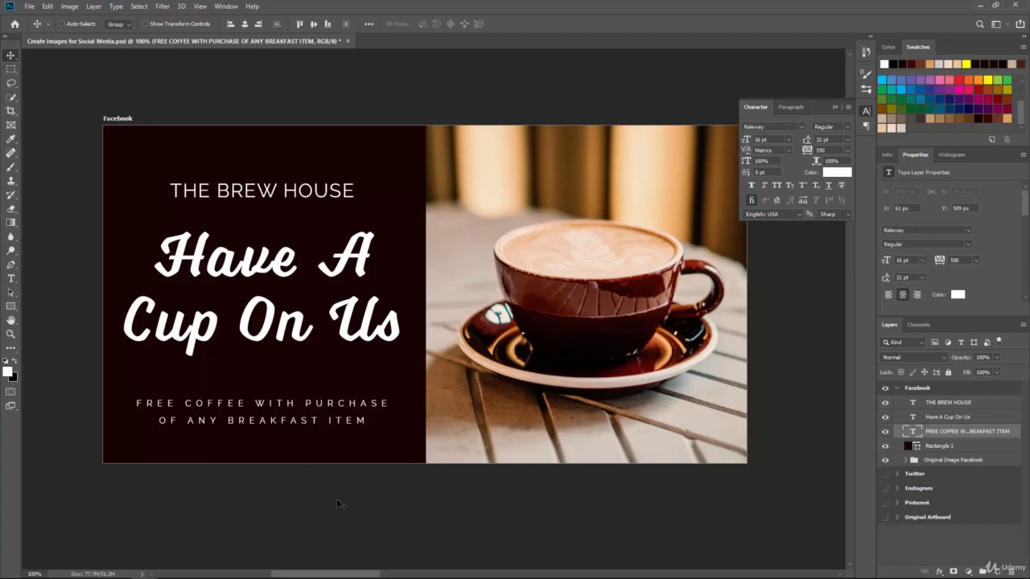
Change the font style of the free coffee offer text to Raleway SemiBold
key("ctrl+minus")
key("ctrl+minus")
key("ctrl+minus")
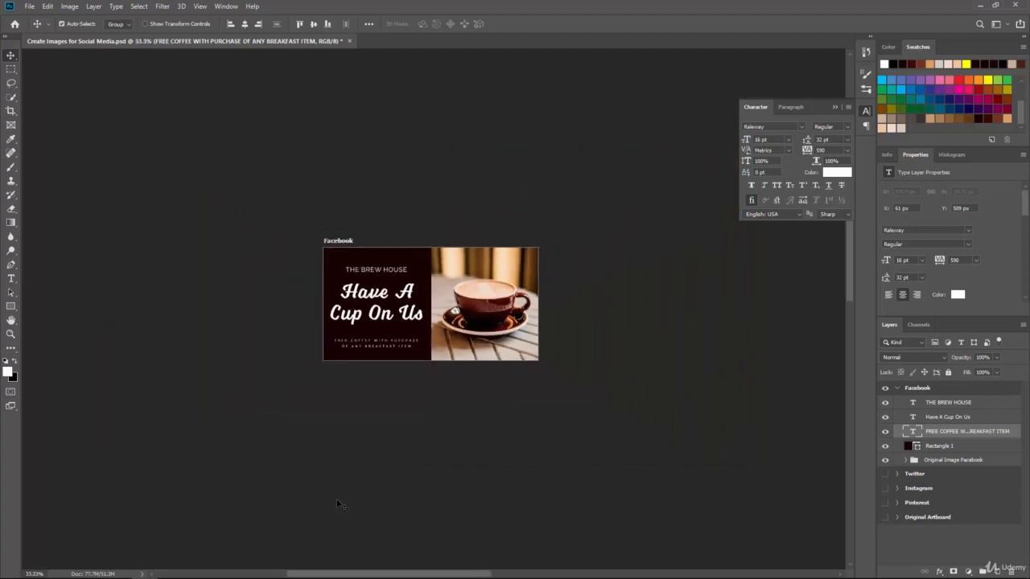
key("ctrl+plus")
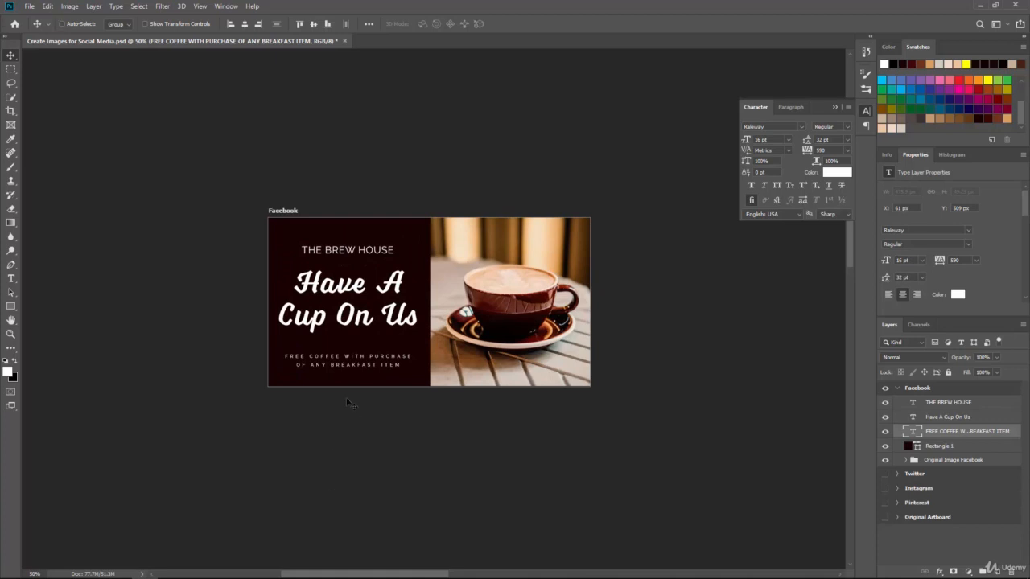
key("ctrl+plus")
key("ctrl+plus")
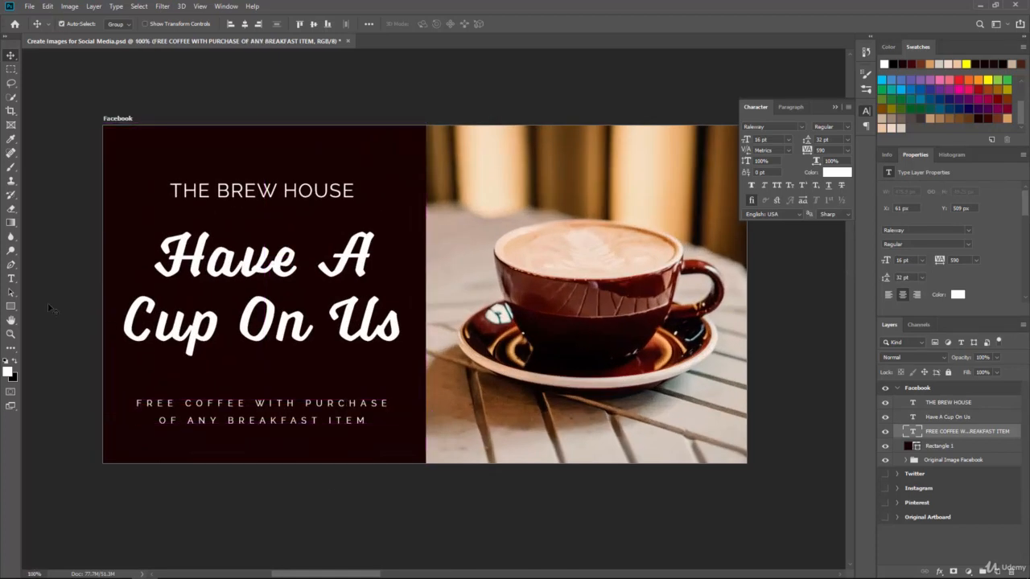
left_click(11, 279)
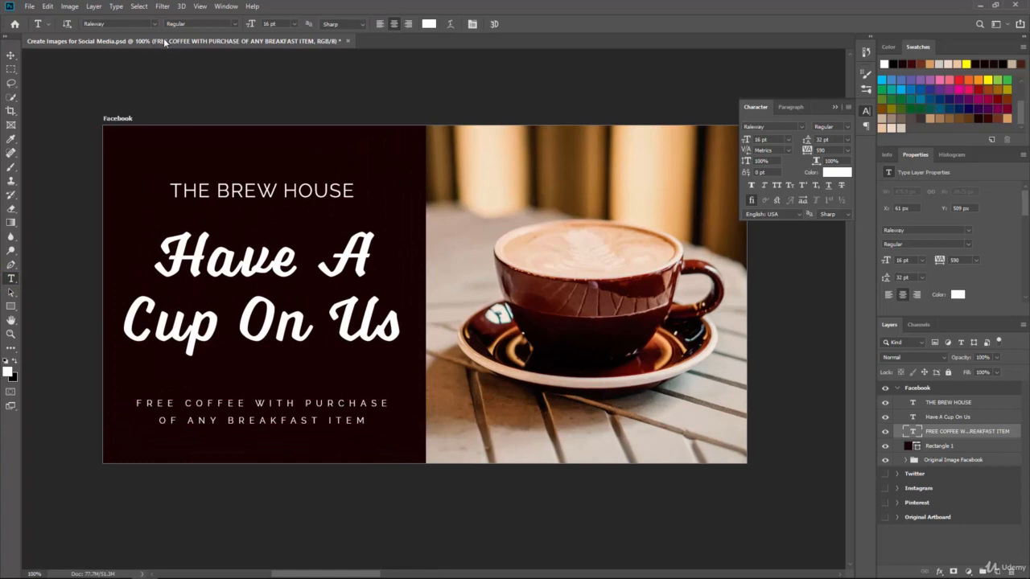
left_click(233, 24)
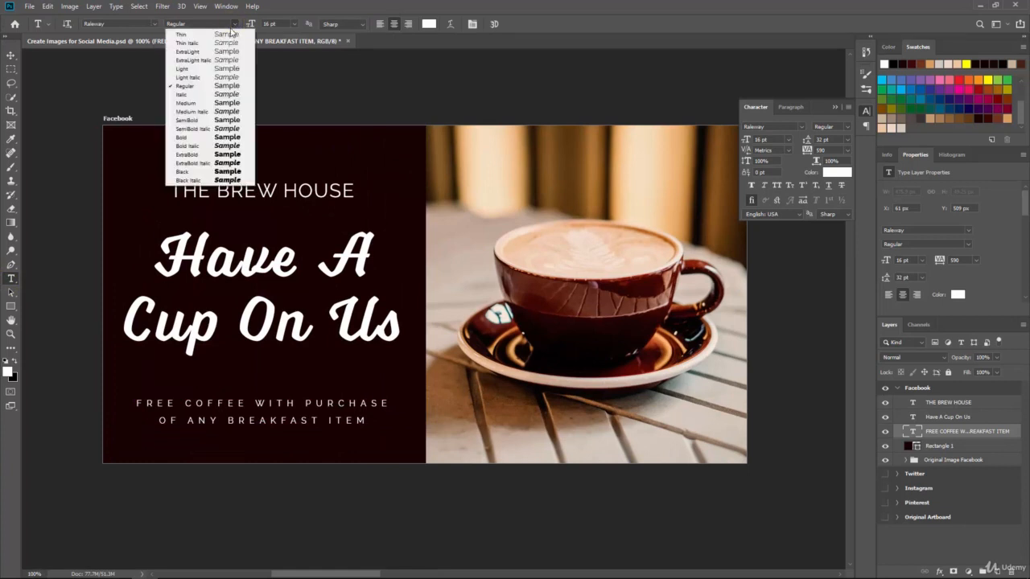
left_click(201, 120)
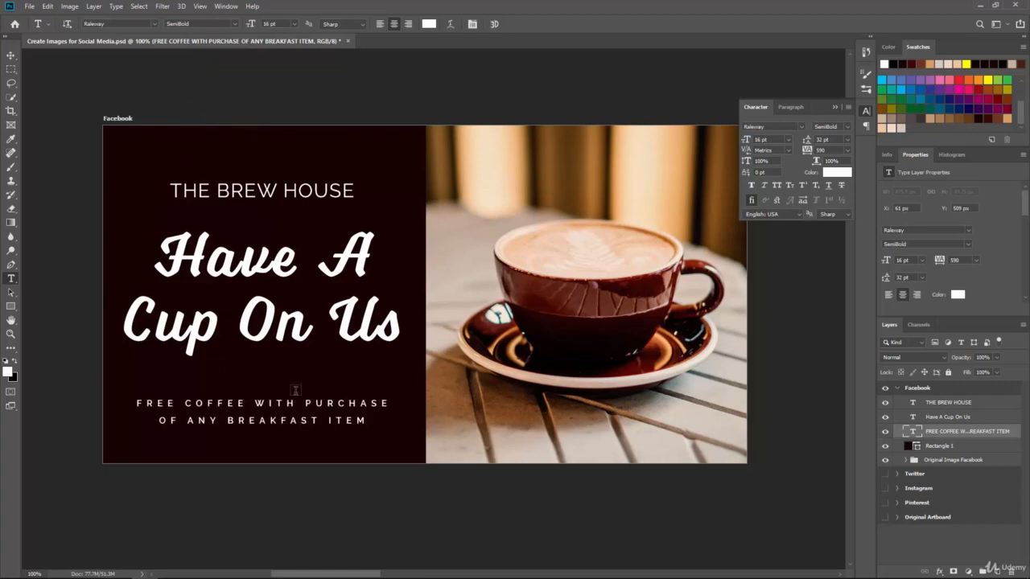
Check the legibility of the free coffee offer text at smaller viewing sizes
key("ctrl+minus")
key("ctrl+minus")
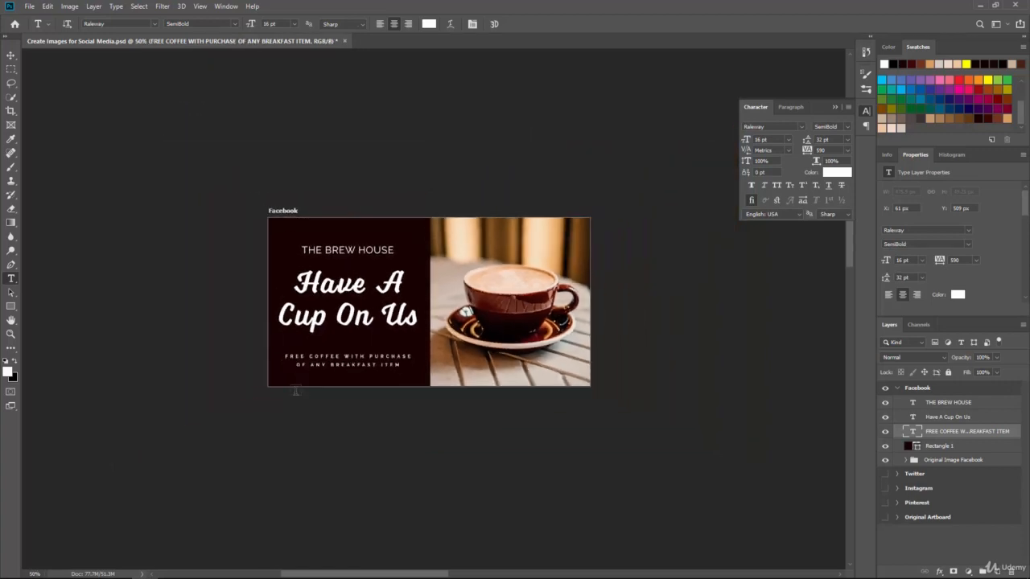
key("ctrl+minus")
key("ctrl+minus")
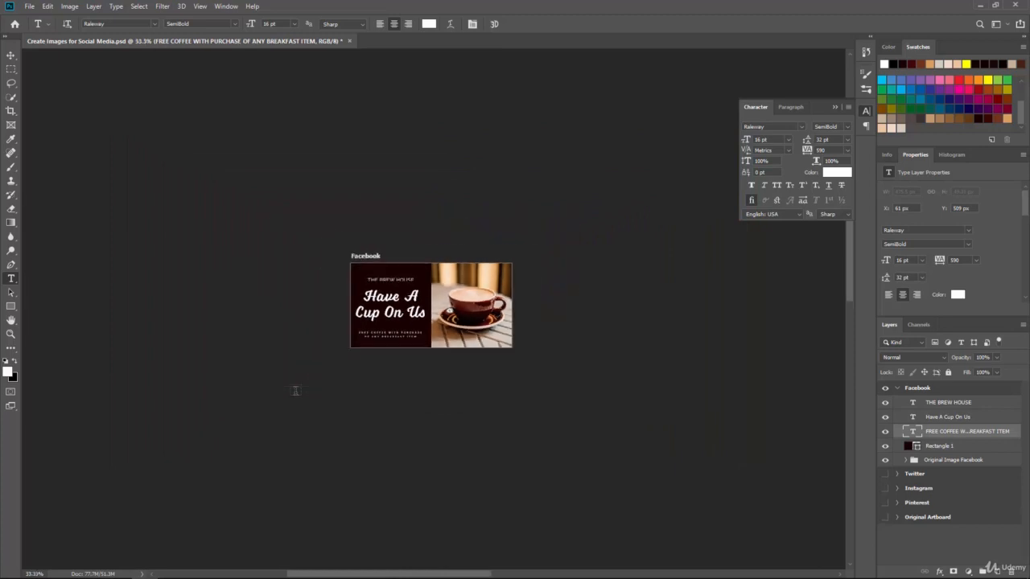
key("ctrl+plus")
key("ctrl+plus")
key("ctrl+plus")
key("ctrl+plus")
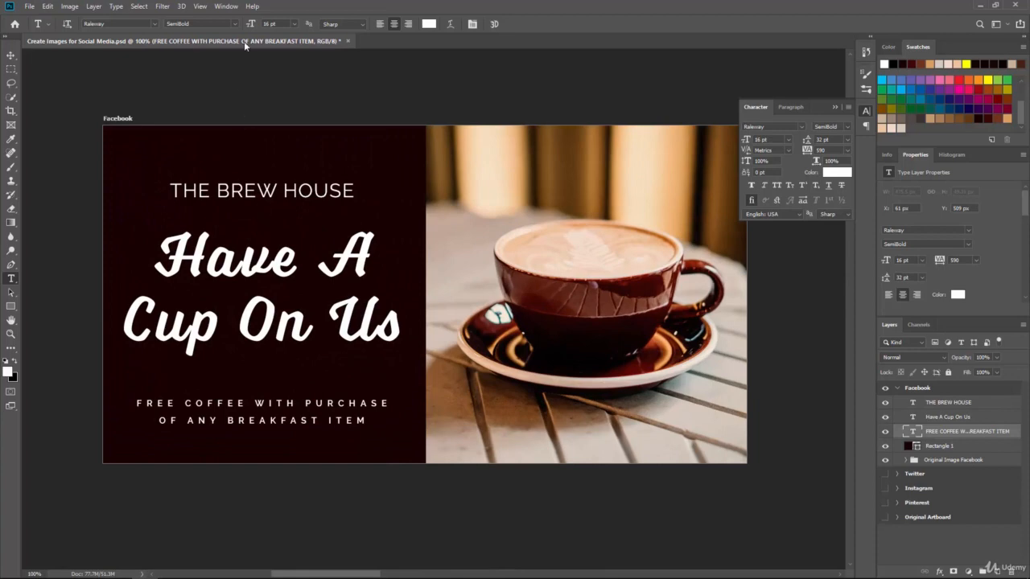
Change the font style of the free coffee offer text to Raleway Bold and check its legibility at smaller sizes
left_click(236, 24)
left_click(202, 134)
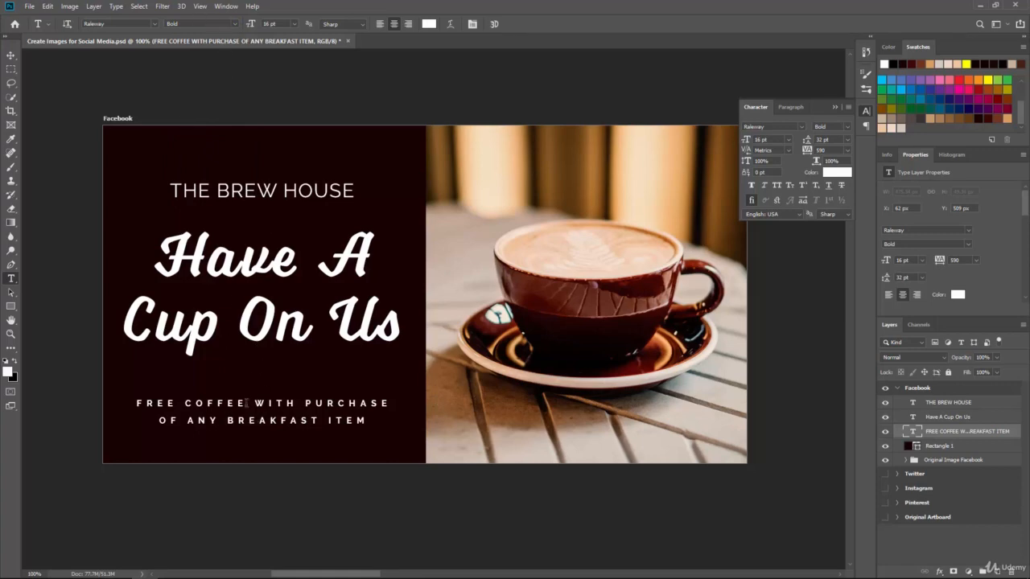
key("ctrl+minus")
key("ctrl+minus")
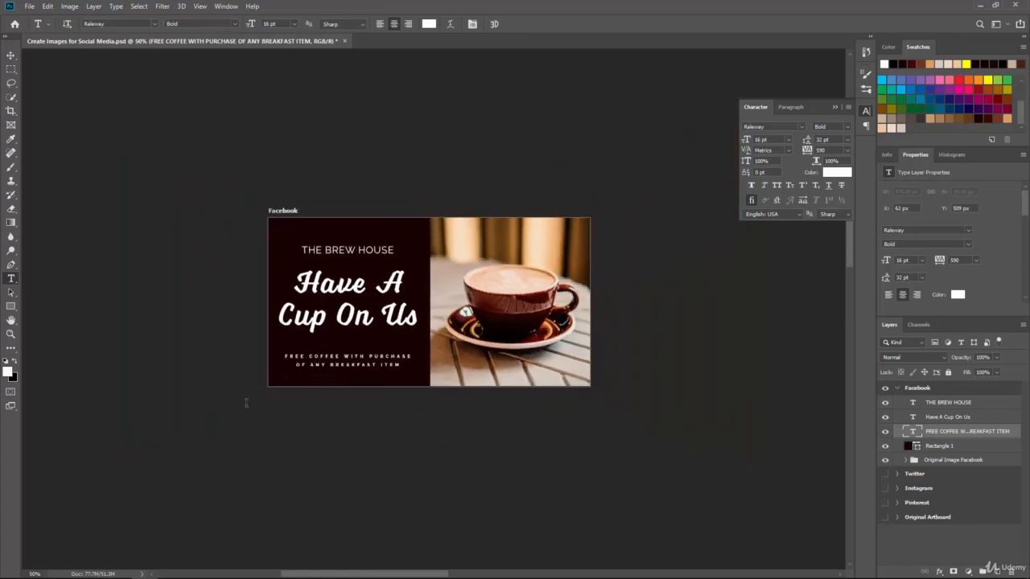
key("ctrl+minus")
key("ctrl+plus")
key("ctrl+plus")
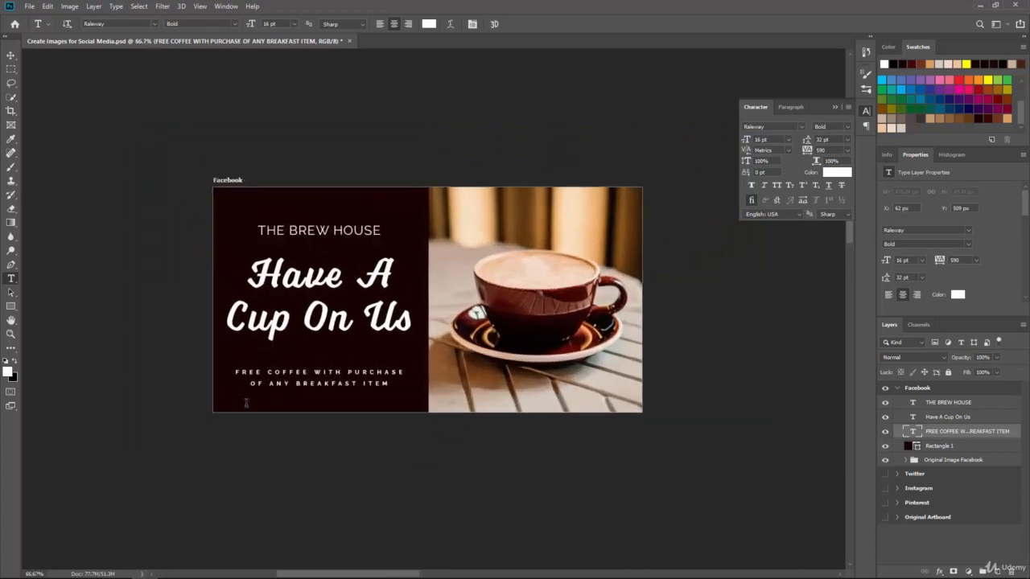
key("ctrl+plus")
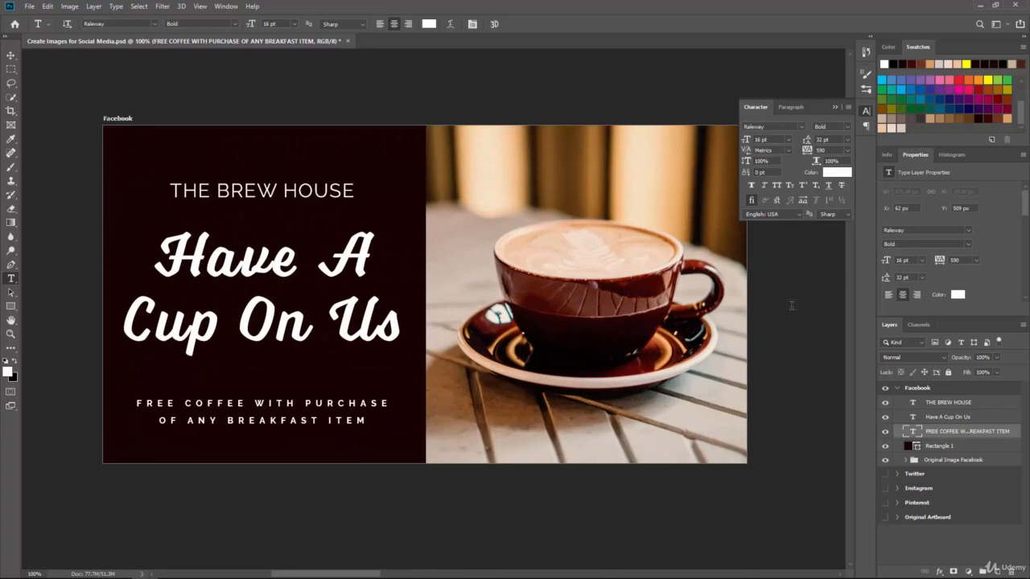
Set the tracking of the THE BREW HOUSE text to 290 and move the line up to about Y 85 px
left_click(940, 402)
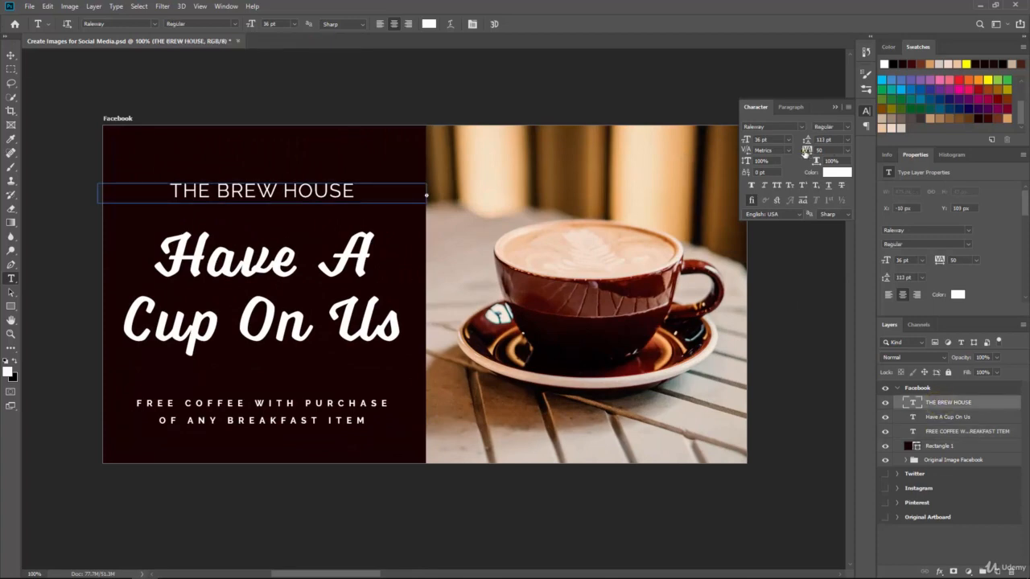
left_click_drag(804, 151, 809, 151)
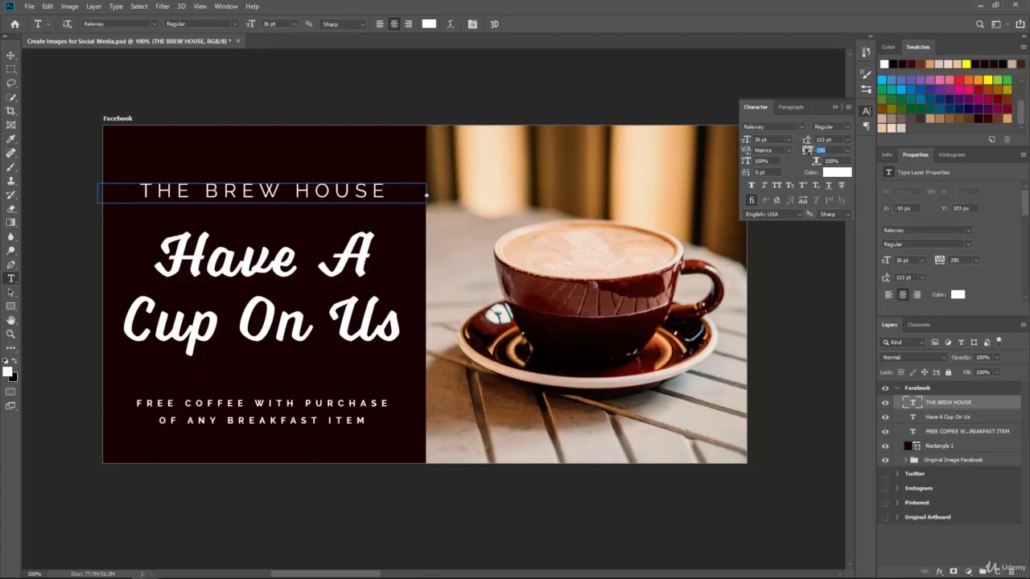
key("Return")
left_click(12, 54)
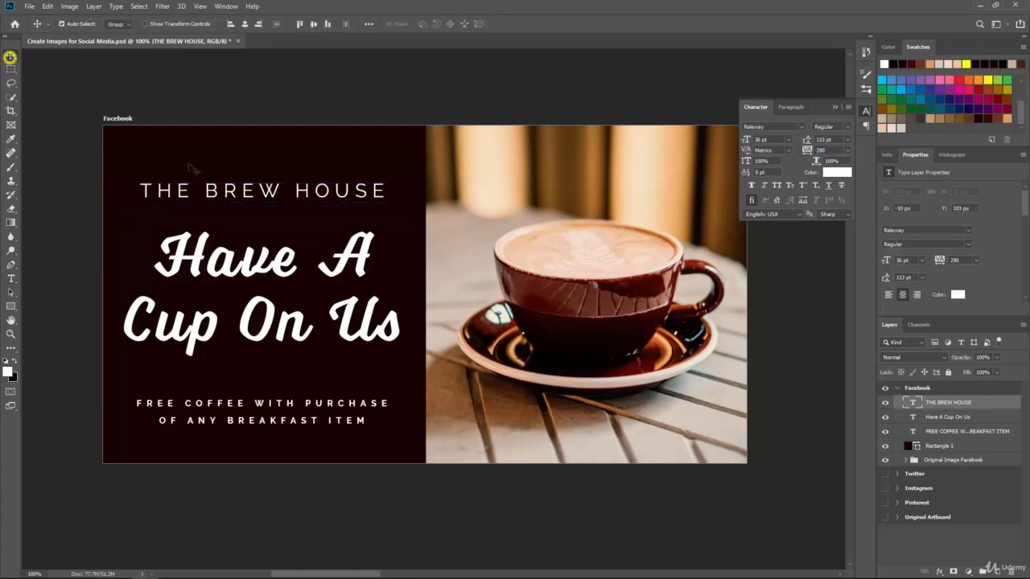
left_click(229, 192)
mouse_move(229, 191)
left_mouse_down()
mouse_move(224, 180)
mouse_move(242, 164)
mouse_move(225, 167)
mouse_move(229, 184)
left_mouse_up()
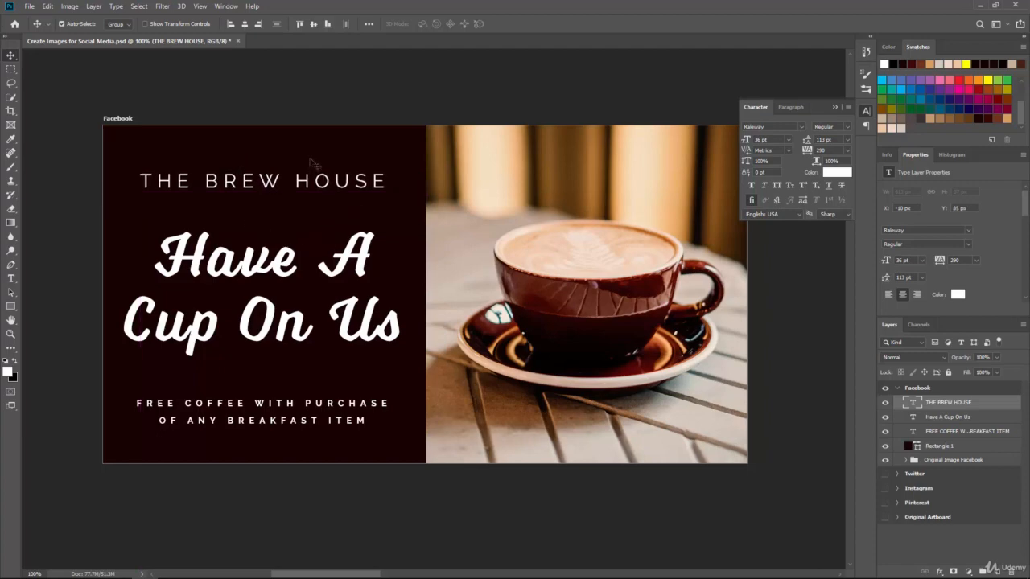
Reduce the THE BREW HOUSE text to 30 pt and reposition it at about X 3 px, Y 75 px
left_click(11, 279)
left_click(294, 23)
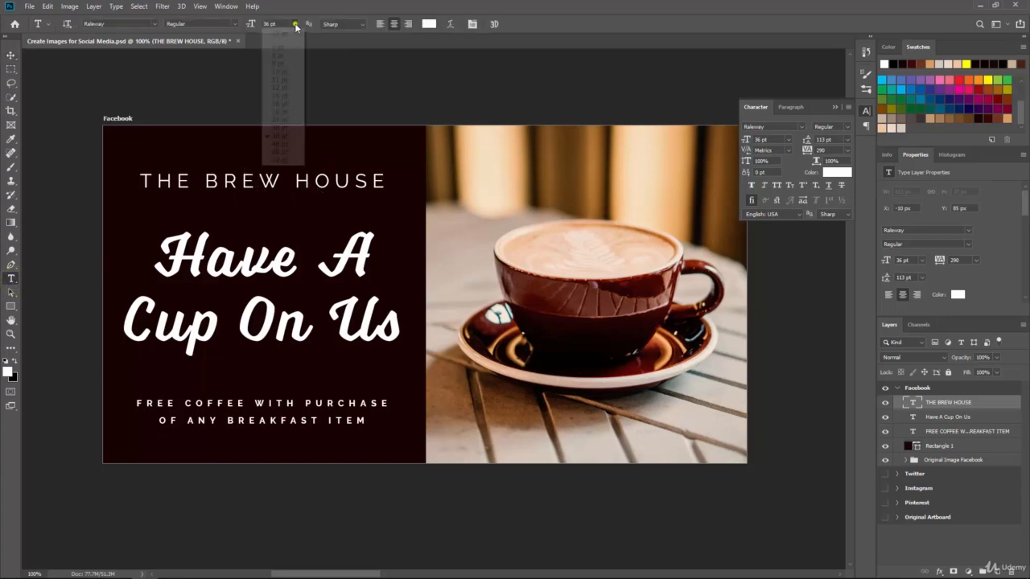
left_click(277, 121)
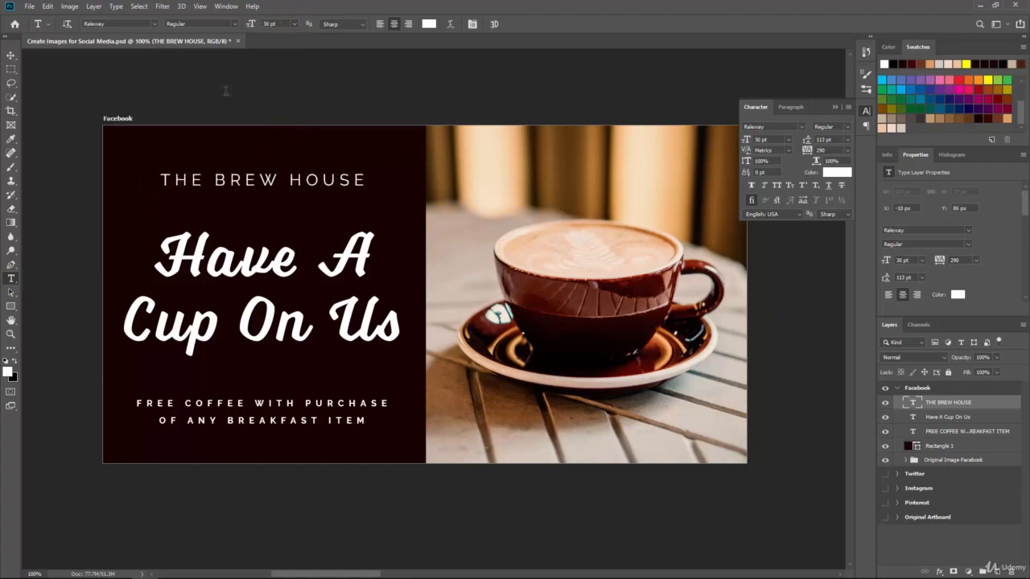
left_click(11, 55)
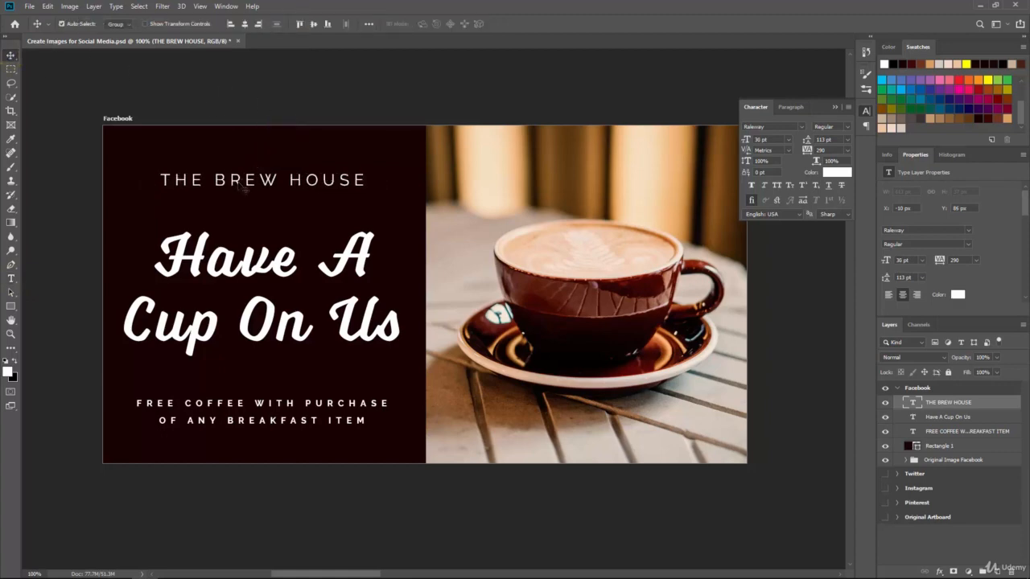
left_click(237, 181)
mouse_move(236, 181)
left_mouse_down()
mouse_move(258, 186)
mouse_move(222, 179)
mouse_move(255, 172)
mouse_move(249, 180)
left_mouse_up()
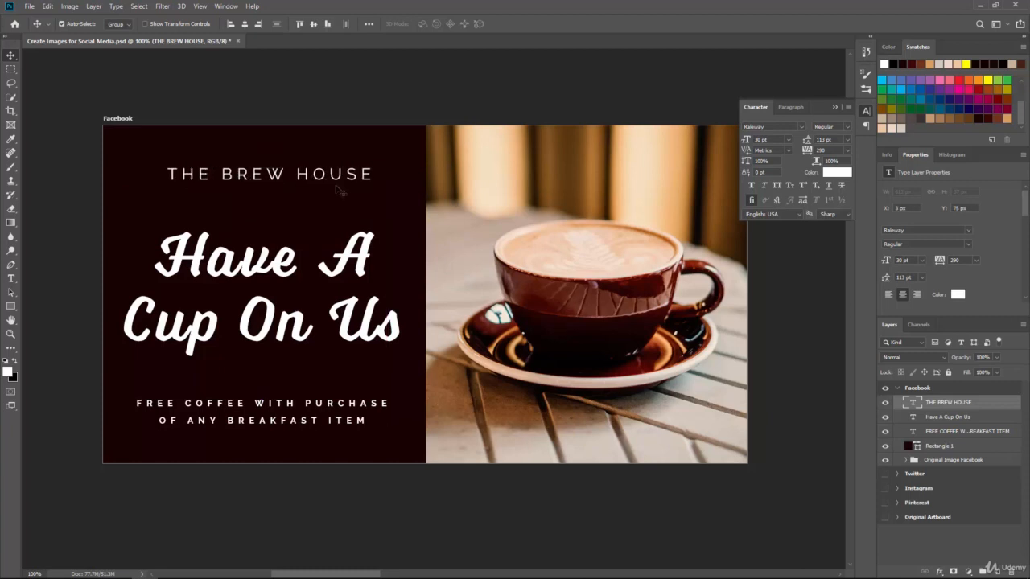
Nudge the THE BREW HOUSE line down to Y 92 px and widen its tracking to 430
key("Down")
key("Down")
key("Down")
key("Down")
key("Down")
key("Down")
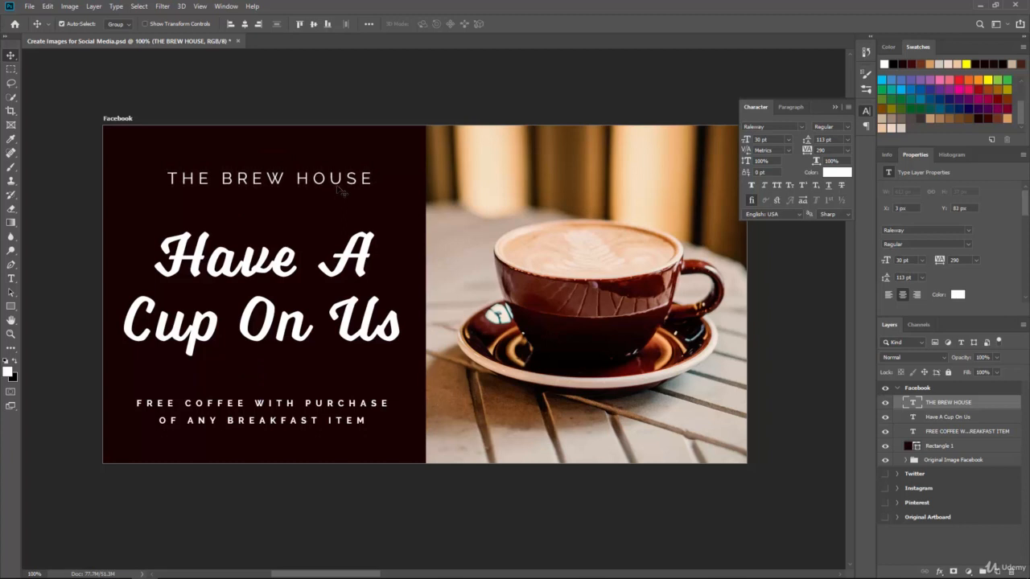
key("Down")
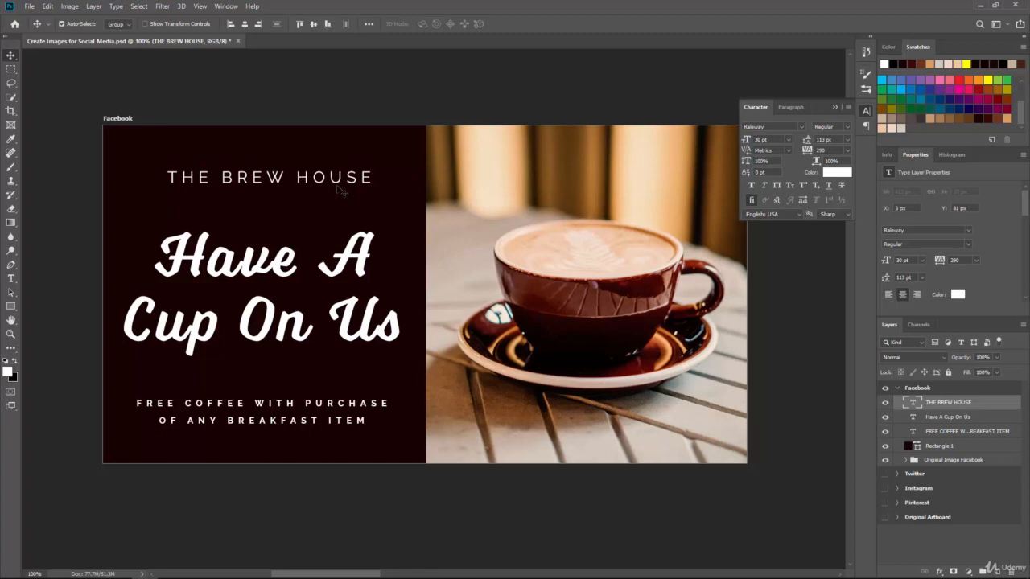
key("Down")
key("Down")
key("Down")
key("Down")
key("Down")
key("Down")
key("Down")
key("Down")
key("Down")
key("Down")
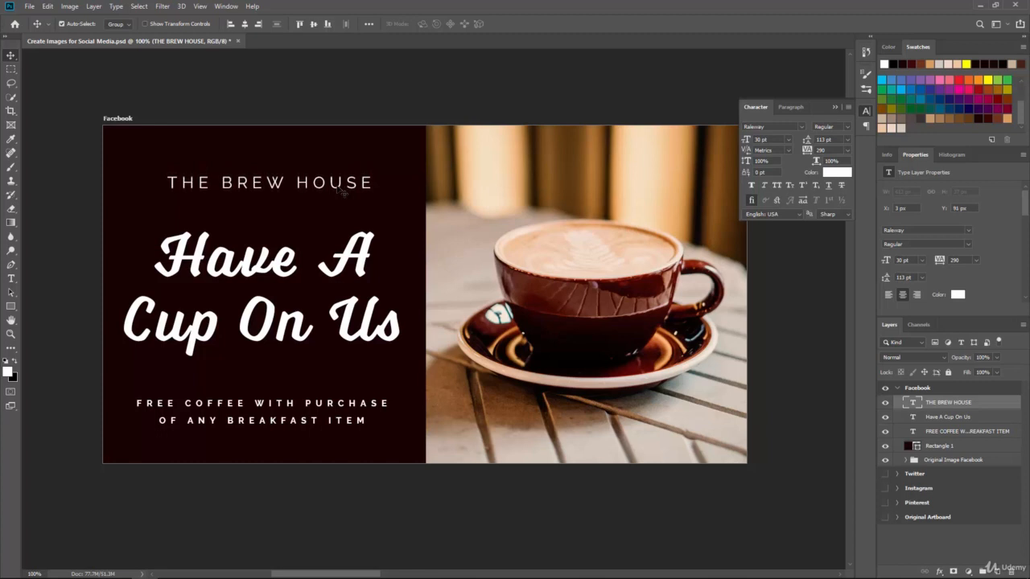
key("Down")
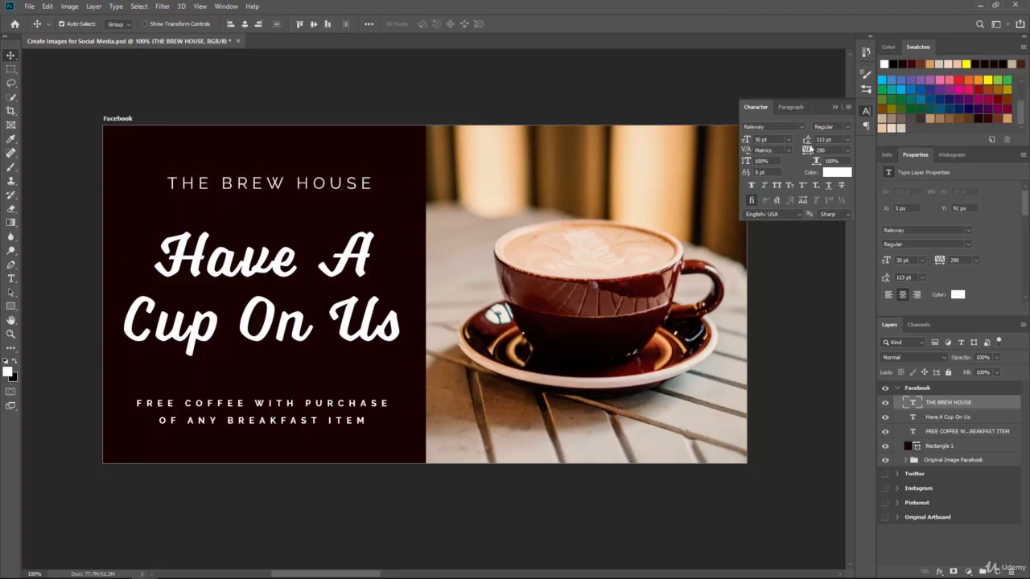
left_click_drag(807, 150, 813, 150)
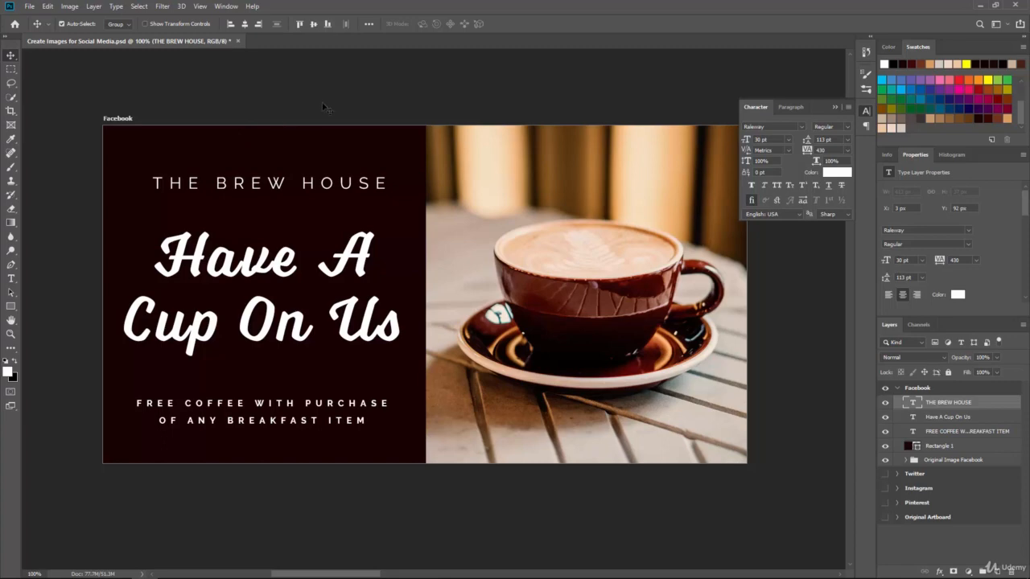
Try the Bold and SemiBold font styles on the THE BREW HOUSE text
left_click(11, 279)
left_click(234, 24)
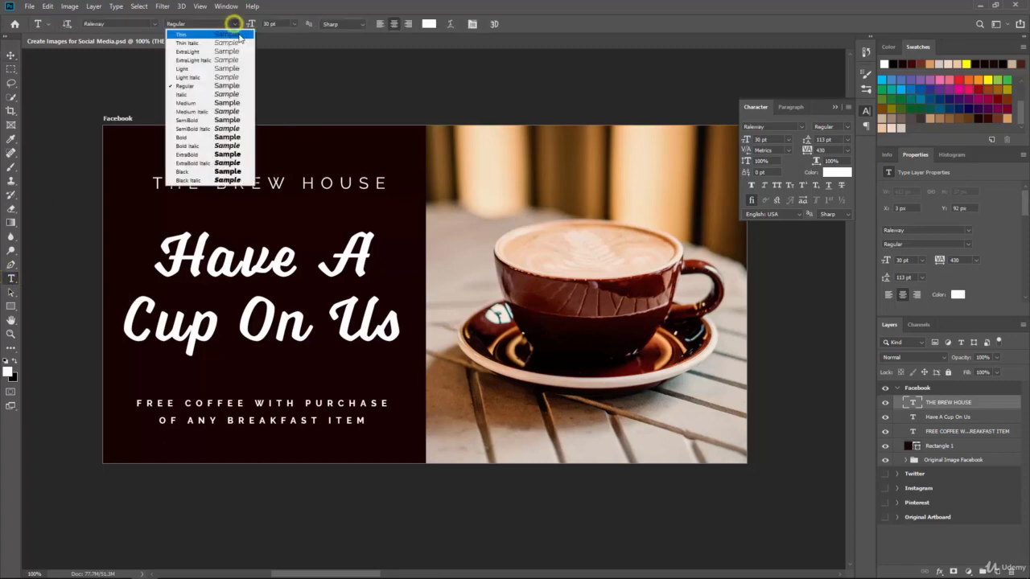
left_click(195, 137)
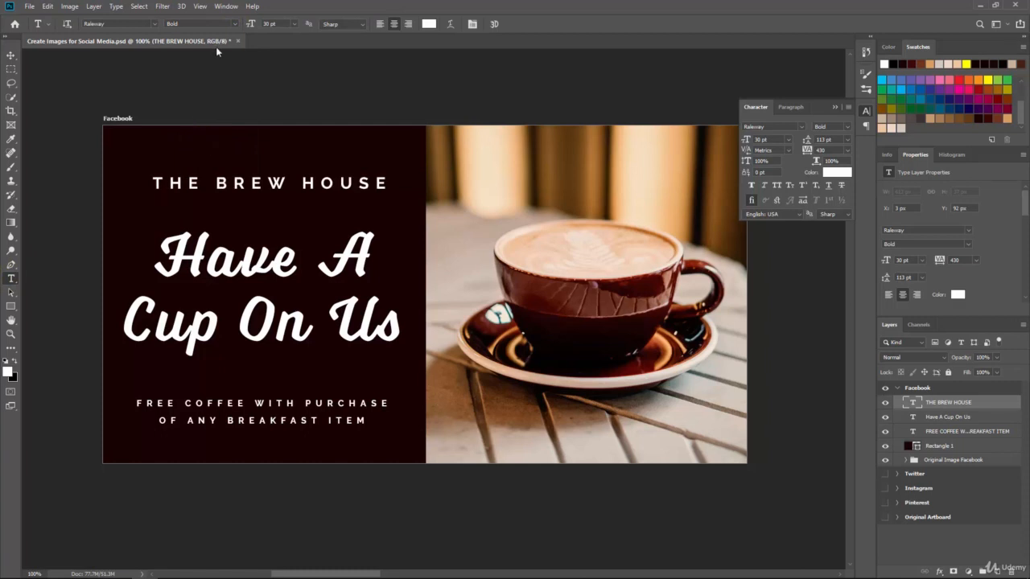
left_click(233, 24)
left_click(203, 119)
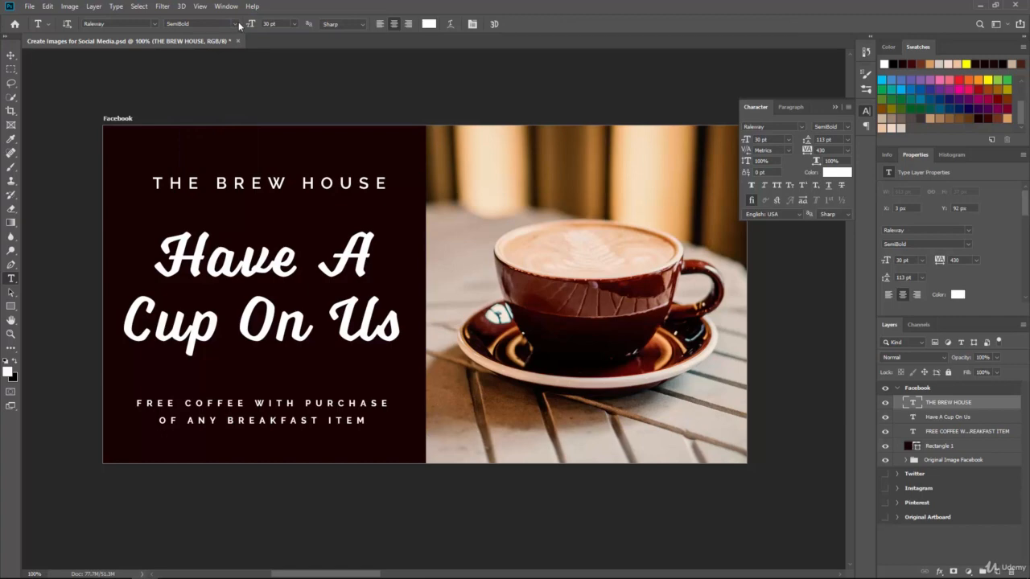
Change the THE BREW HOUSE text to Raleway Medium and set its size to 32 pt
left_click(239, 25)
left_click(204, 101)
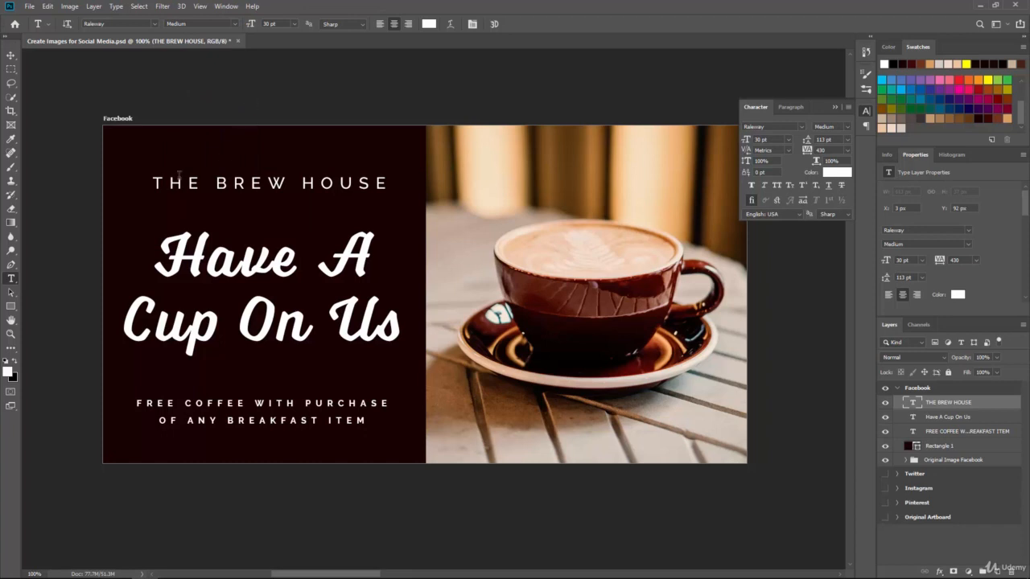
left_click(205, 184)
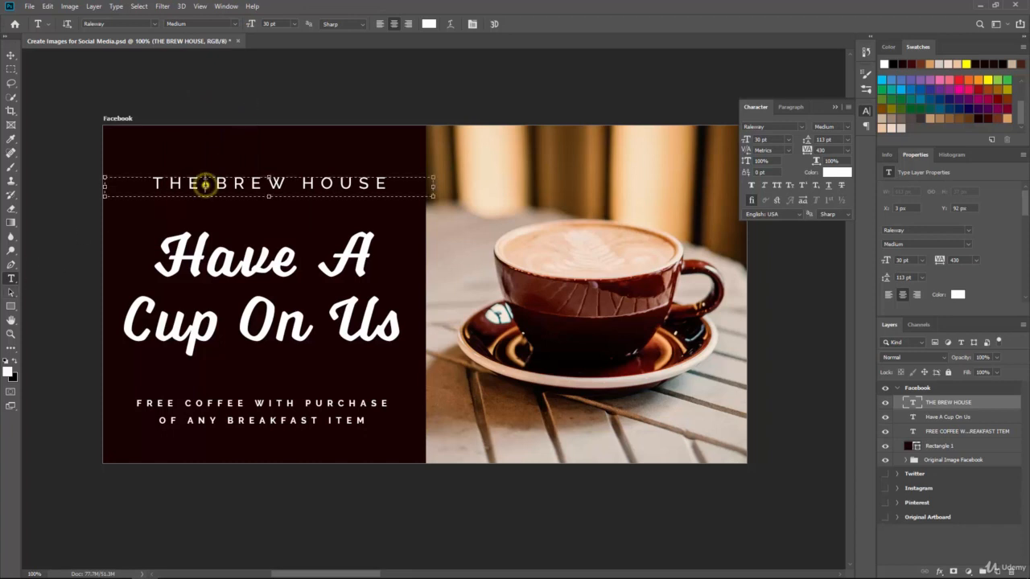
key("ctrl+a")
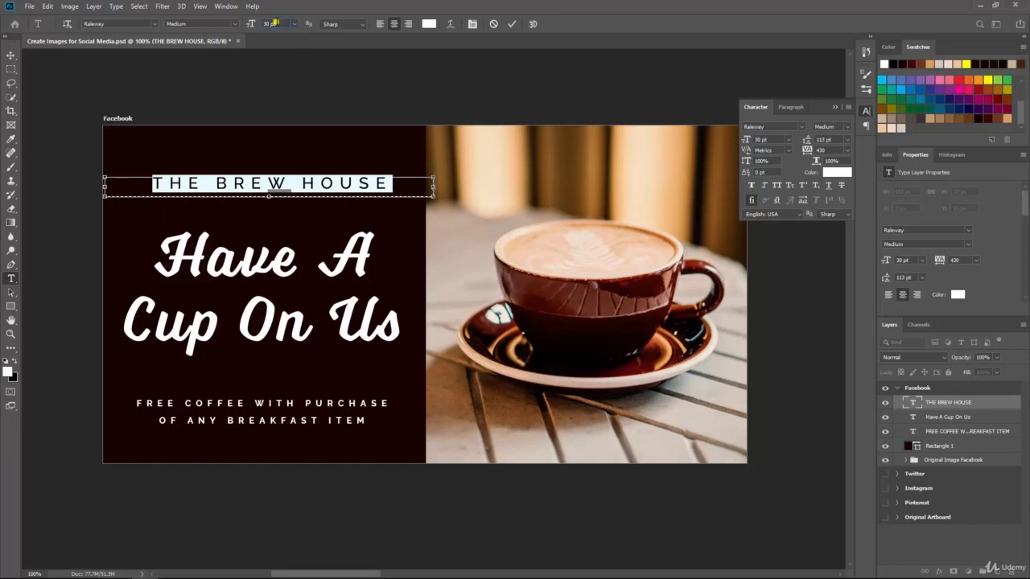
left_click(274, 23)
type("32")
key("Return")
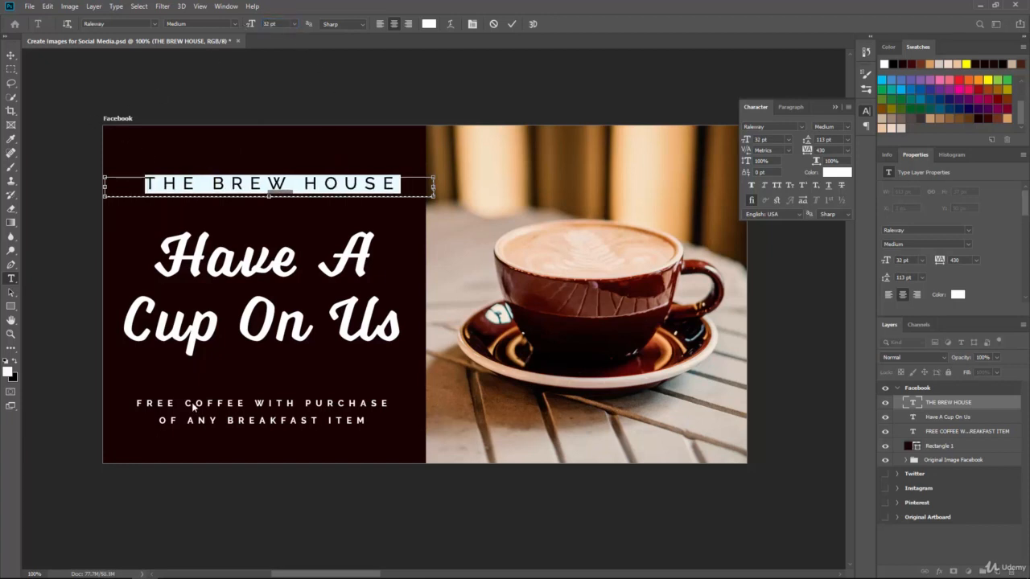
left_click(11, 56)
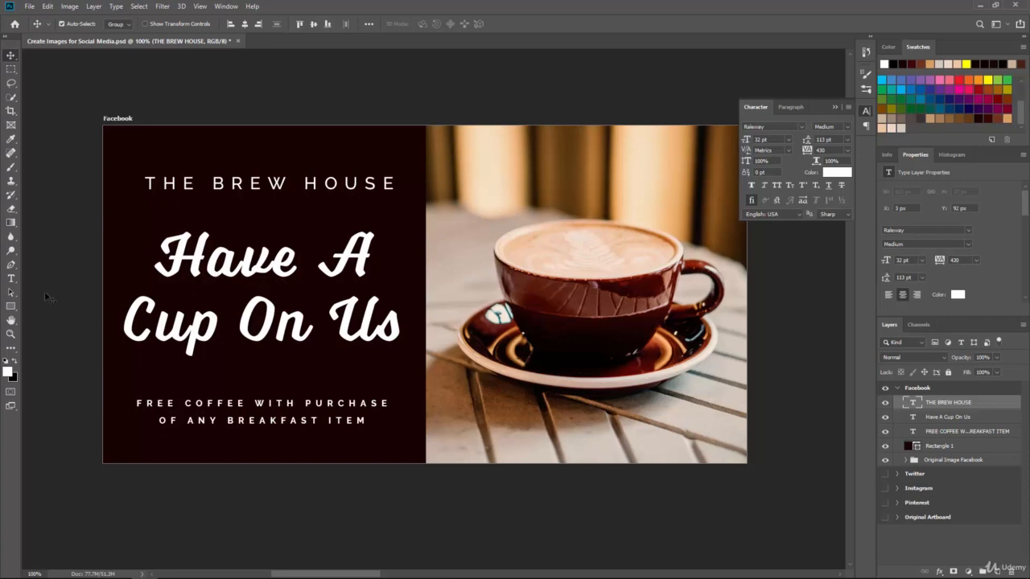
Try tracking values of 110 and 70 on the whole Have A Cup On Us headline, and return it to 50
left_click(10, 279)
double_click(224, 265)
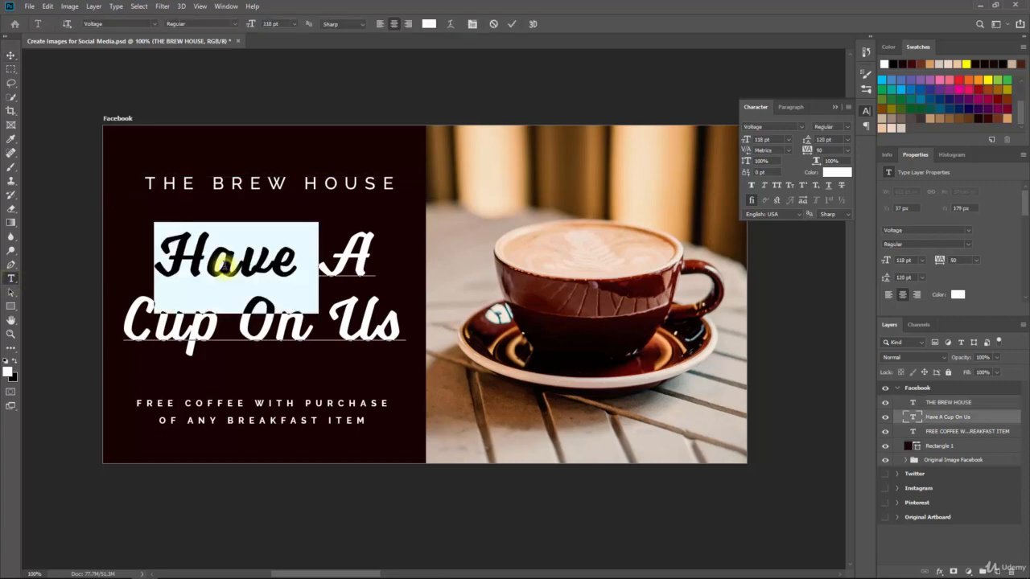
left_click(224, 266)
key("ctrl+a")
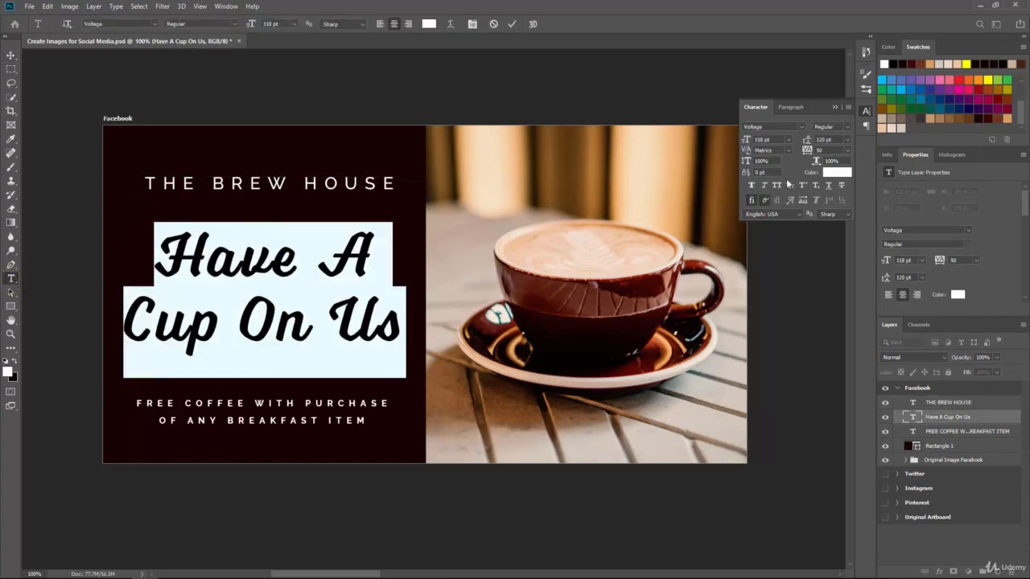
left_click(808, 150)
type("110")
key("Return")
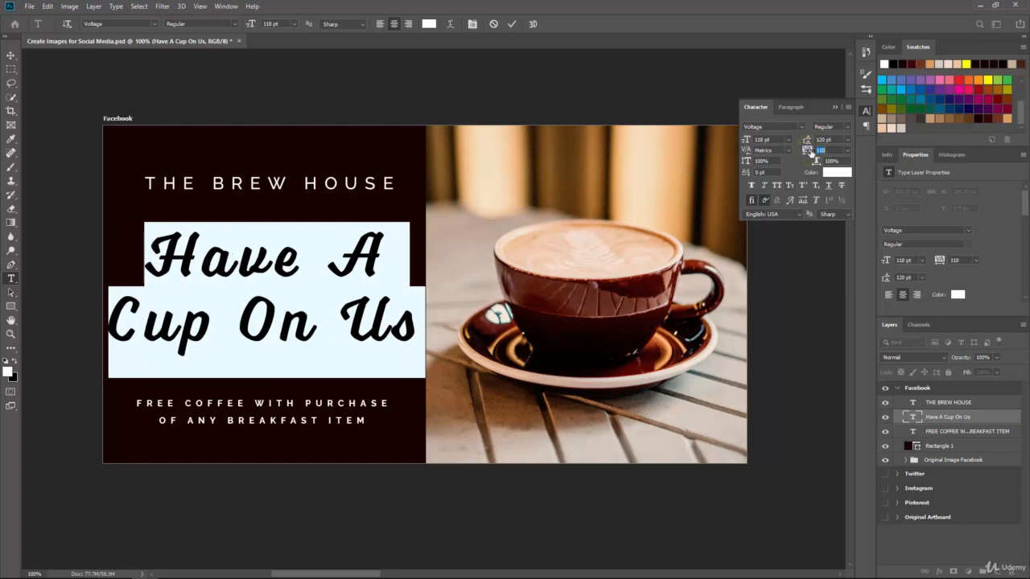
left_click_drag(809, 152, 805, 152)
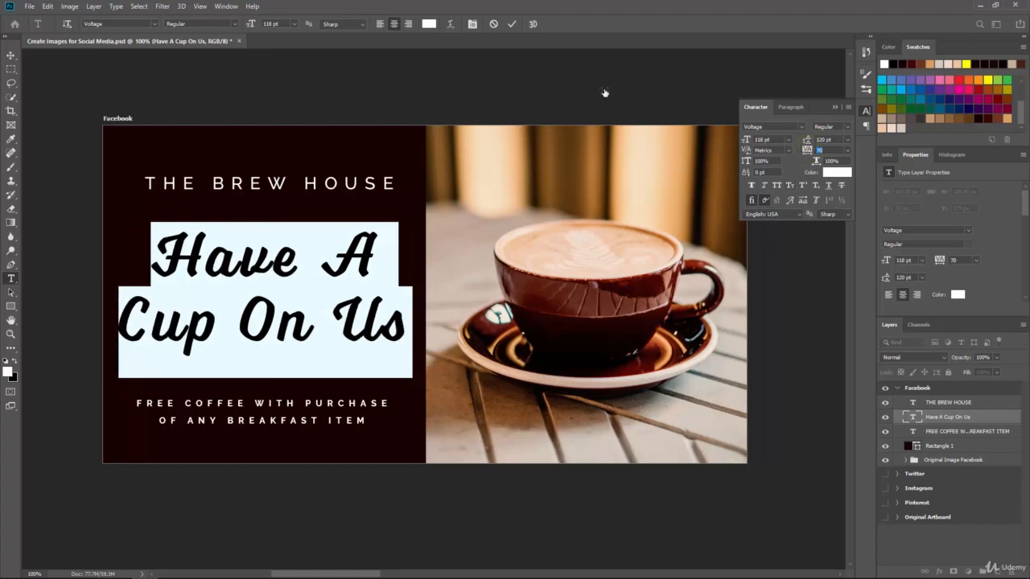
key("alt+Left")
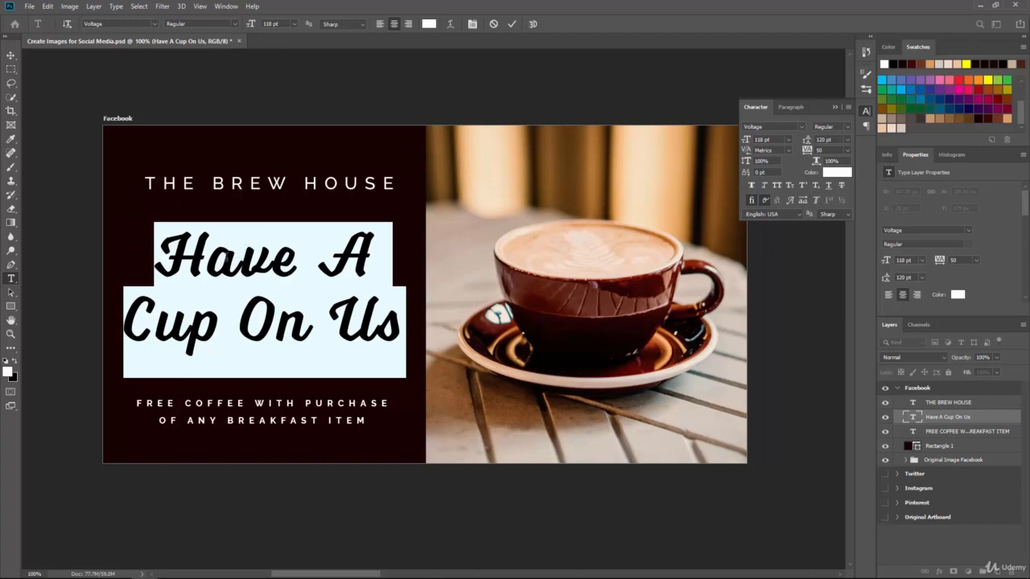
left_click(11, 55)
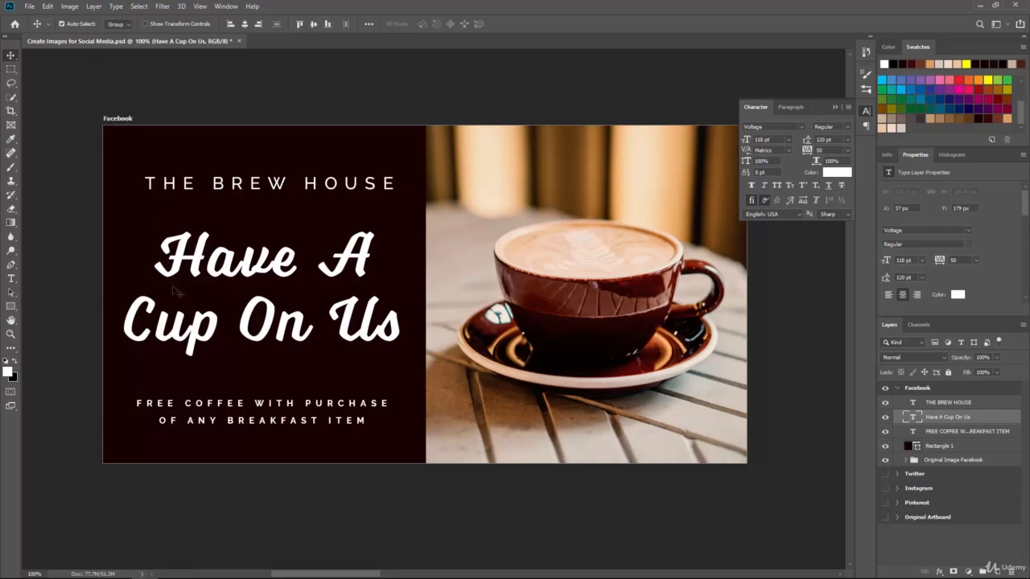
left_click(10, 278)
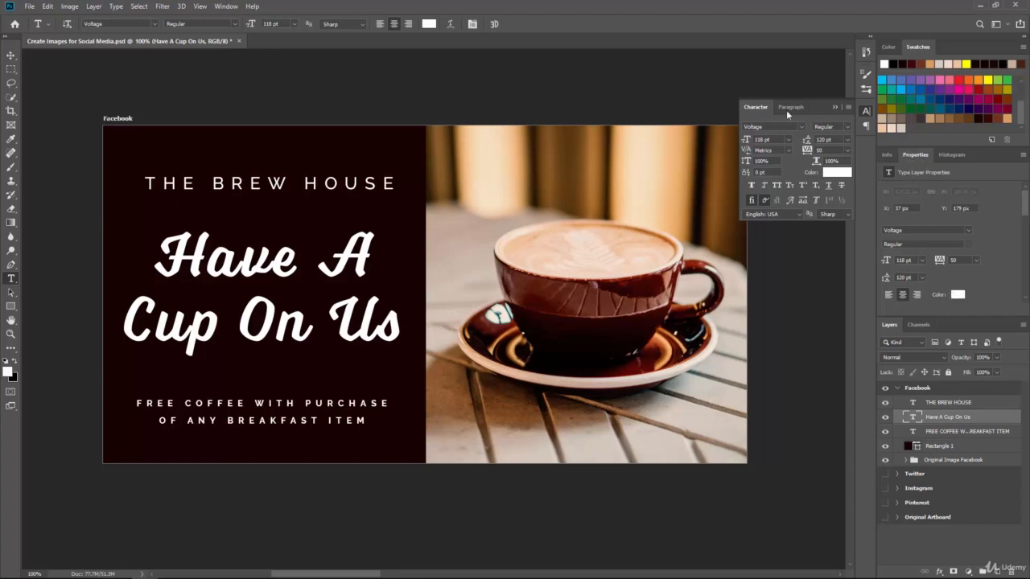
Try brown, peach and cream swatches on the Have A Cup On Us headline and apply the tan #d99f61
left_click(835, 172)
left_click_drag(323, 267, 773, 356)
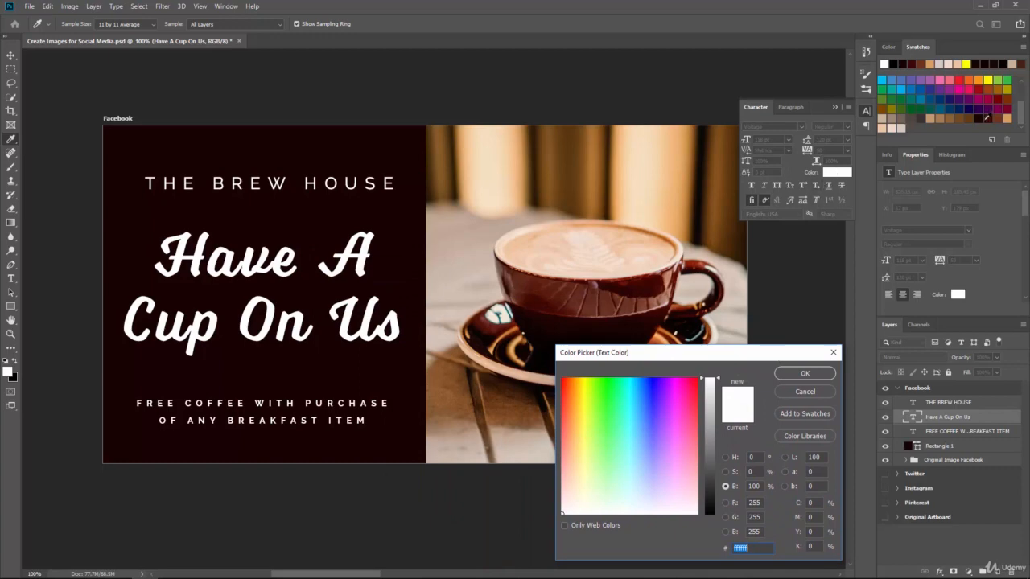
left_click(1003, 117)
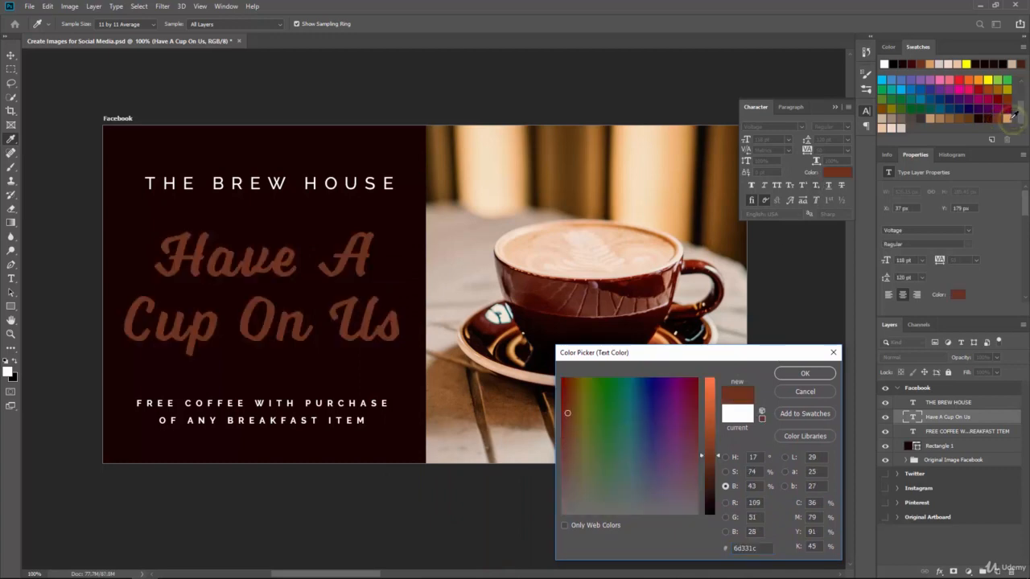
left_click(1007, 117)
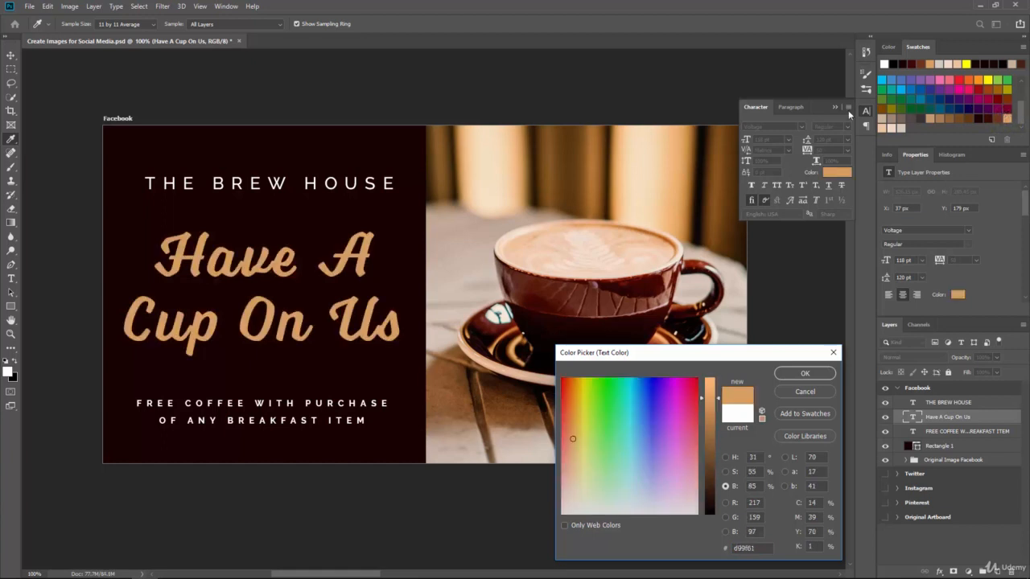
left_click(889, 128)
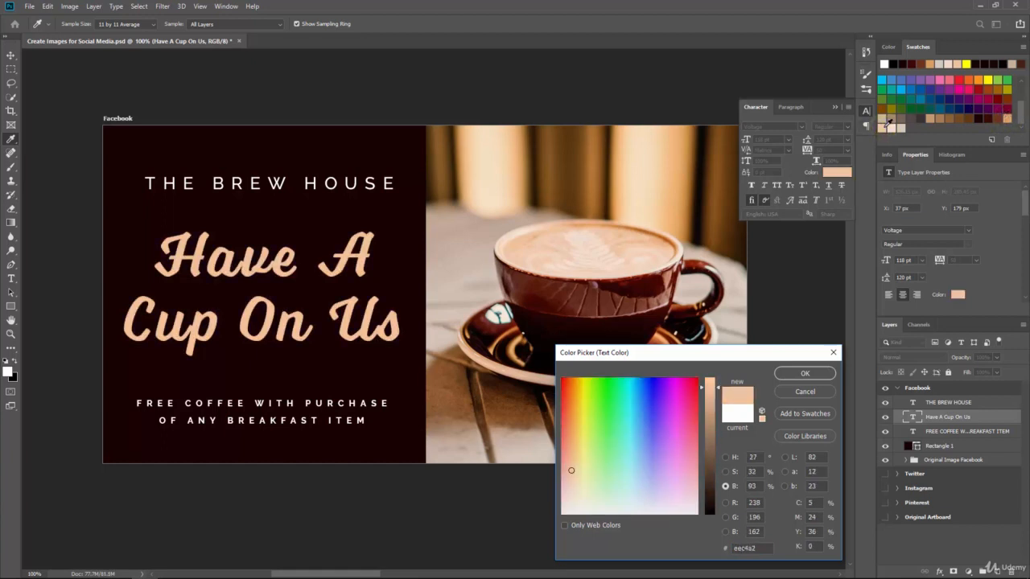
left_click(893, 126)
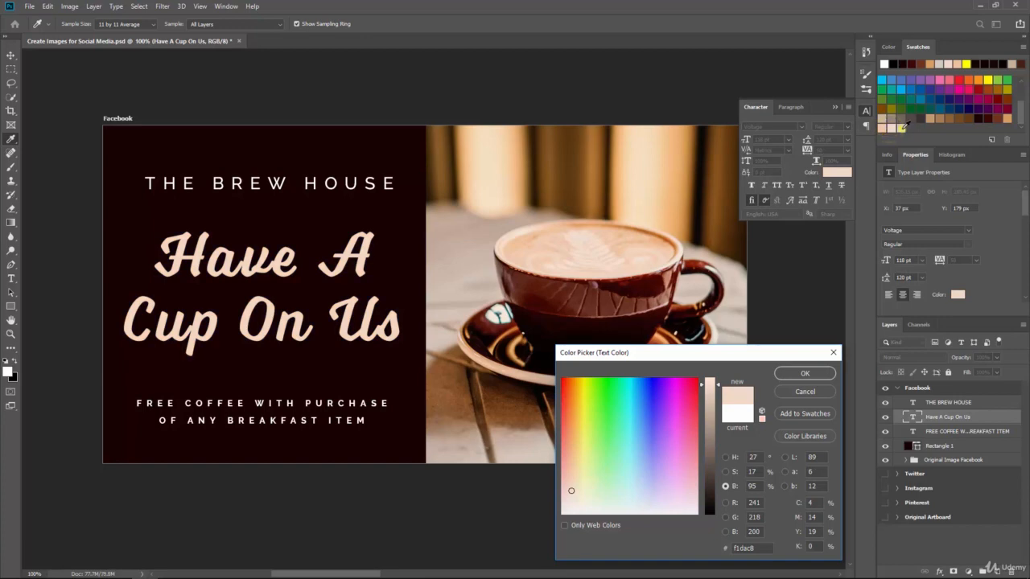
left_click(899, 125)
left_click(889, 127)
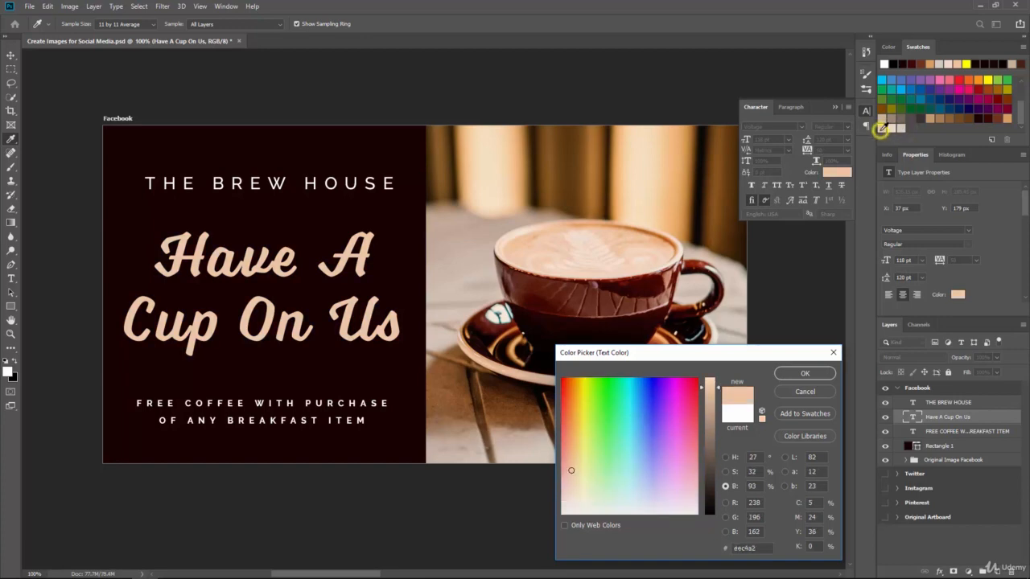
left_click(1007, 120)
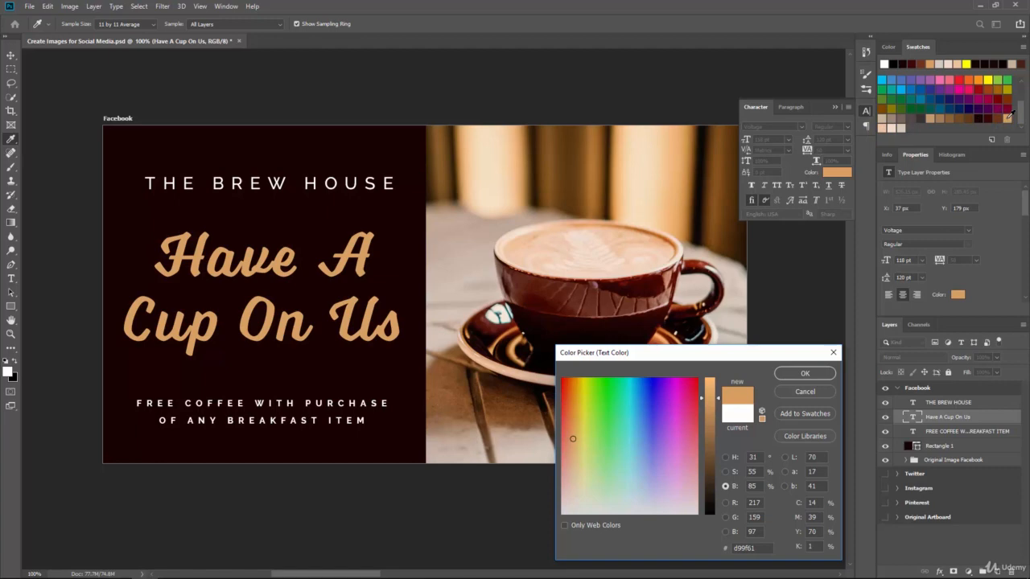
left_click(829, 375)
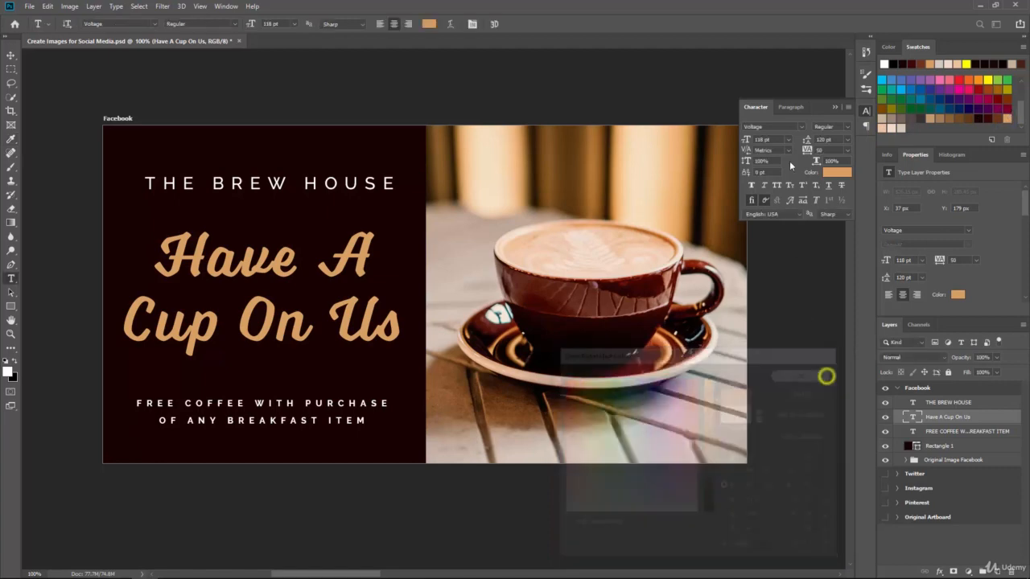
left_click(835, 106)
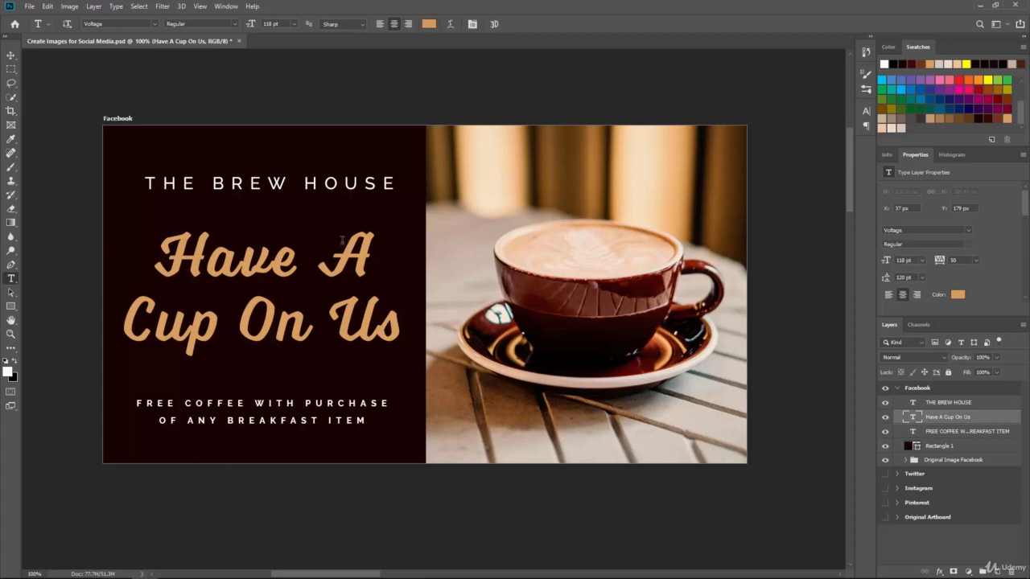
Recolour the Have A Cup On Us headline with the pale cream swatch #f1dac8
left_click(958, 294)
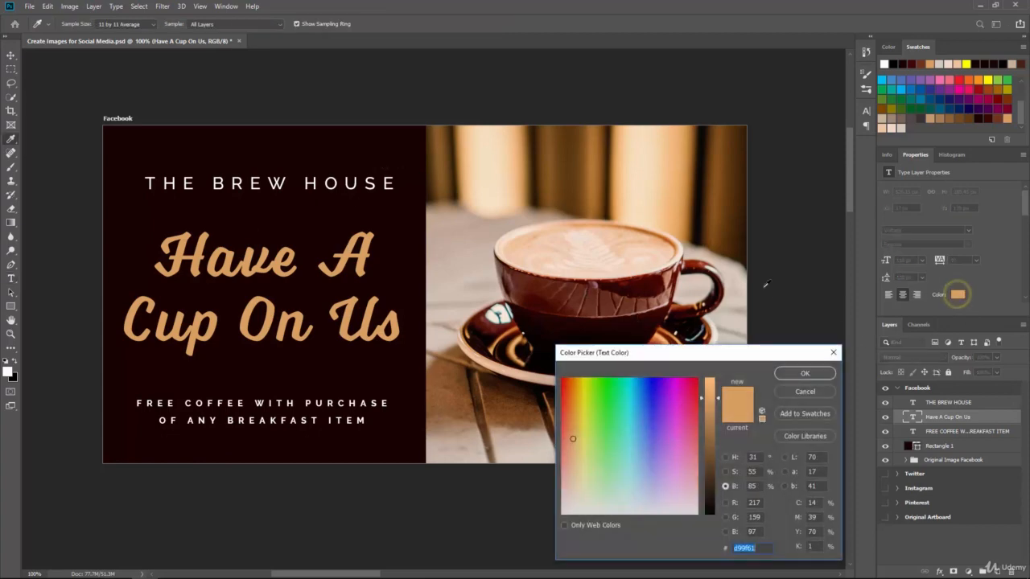
left_click(890, 129)
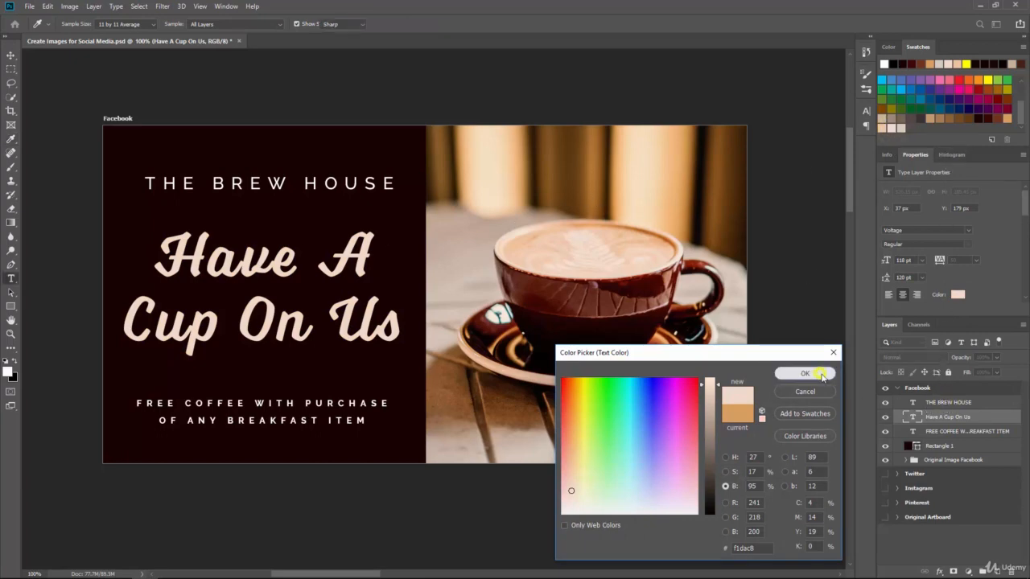
left_click(805, 373)
Recolour the THE BREW HOUSE line with the tan swatch #d99f61
left_click(929, 403)
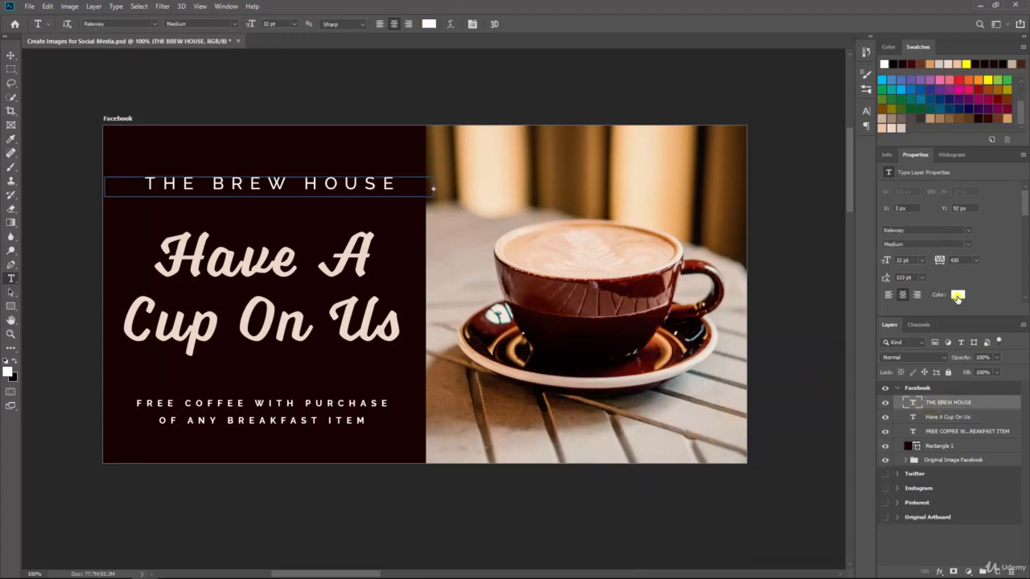
left_click(957, 295)
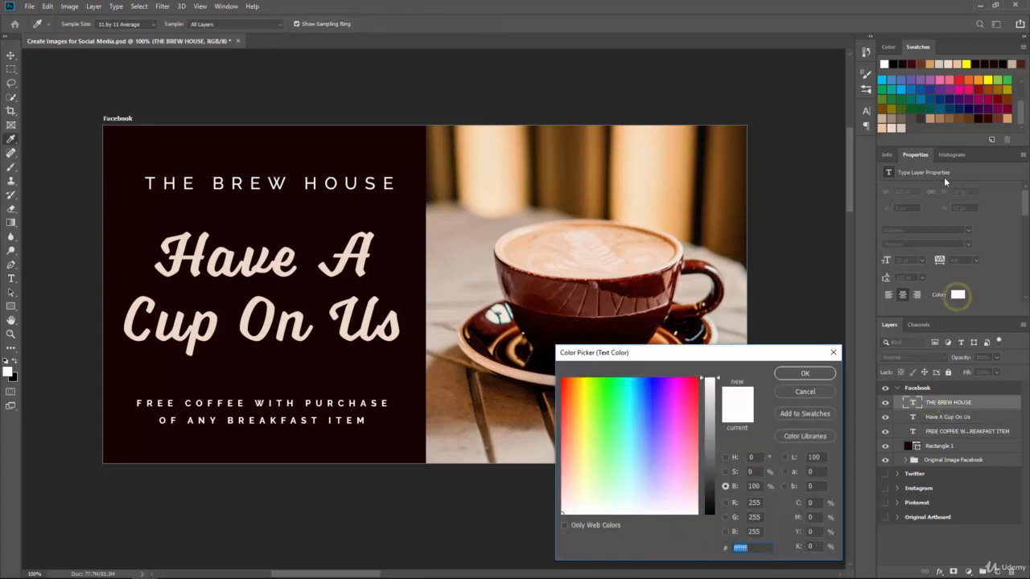
left_click(1004, 119)
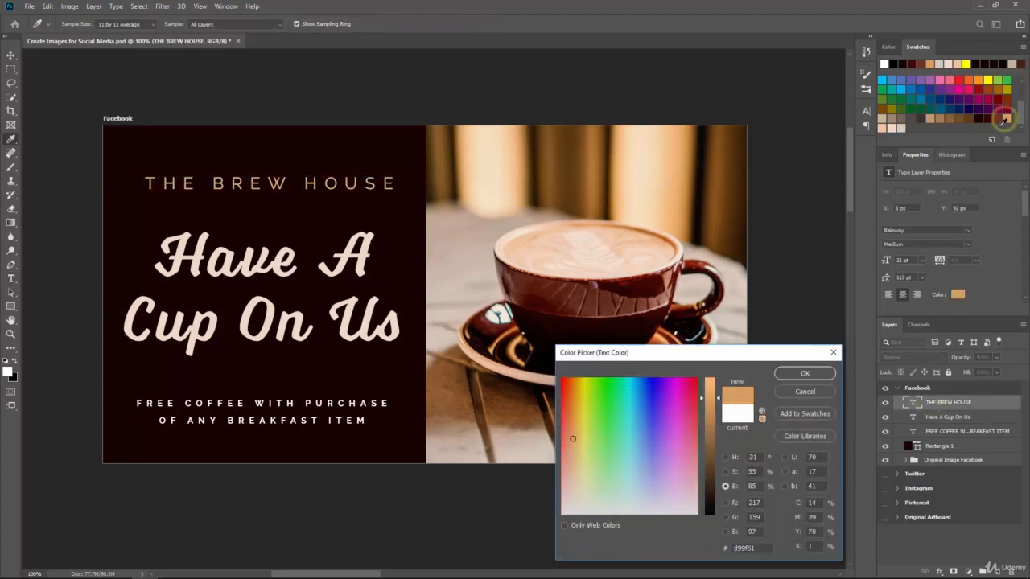
left_click(794, 374)
Apply the same tan #d99f61 to the FREE COFFEE WITH PURCHASE OF ANY BREAKFAST ITEM text
left_click(956, 432)
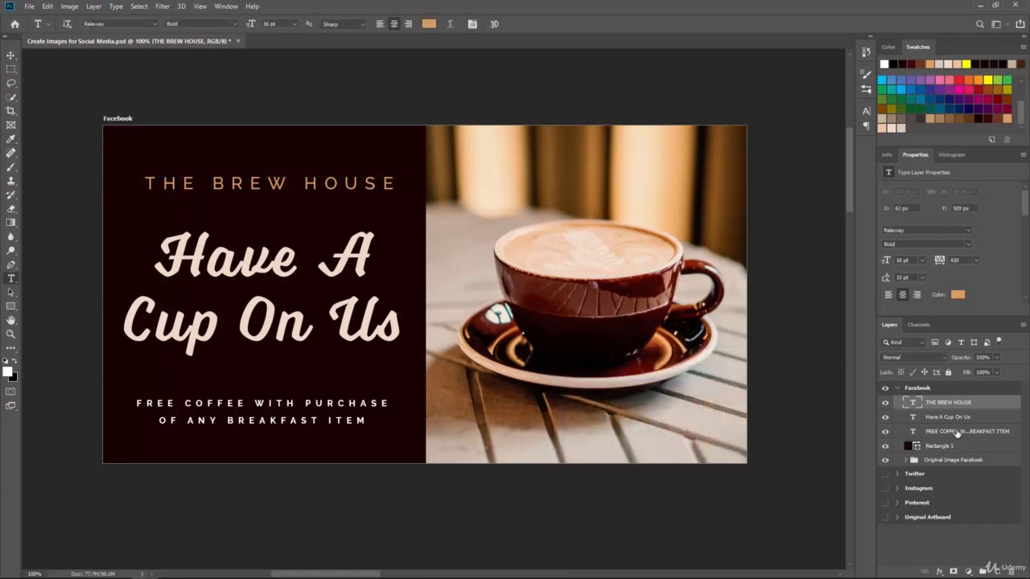
left_click(957, 294)
left_click(1007, 118)
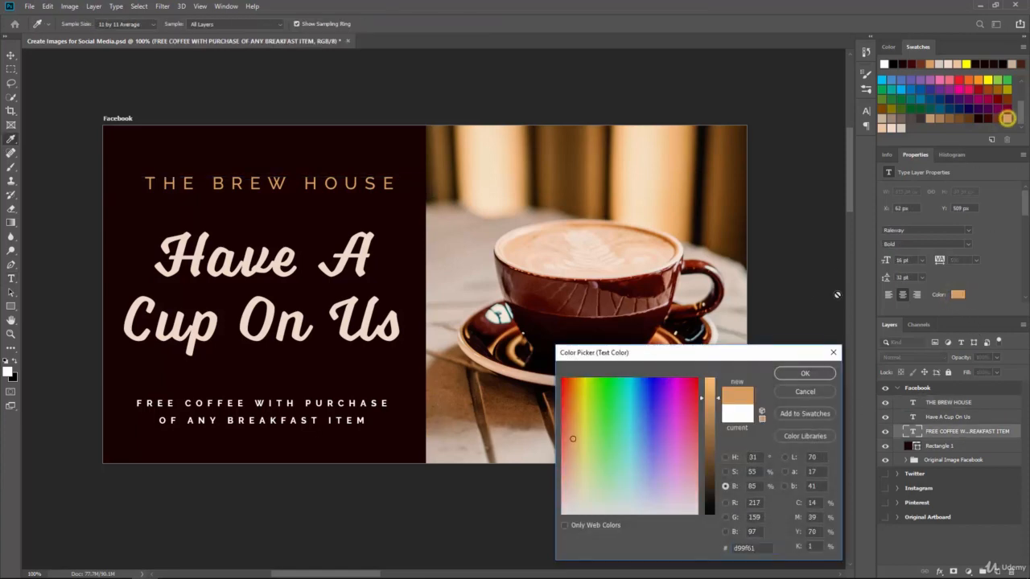
left_click(797, 373)
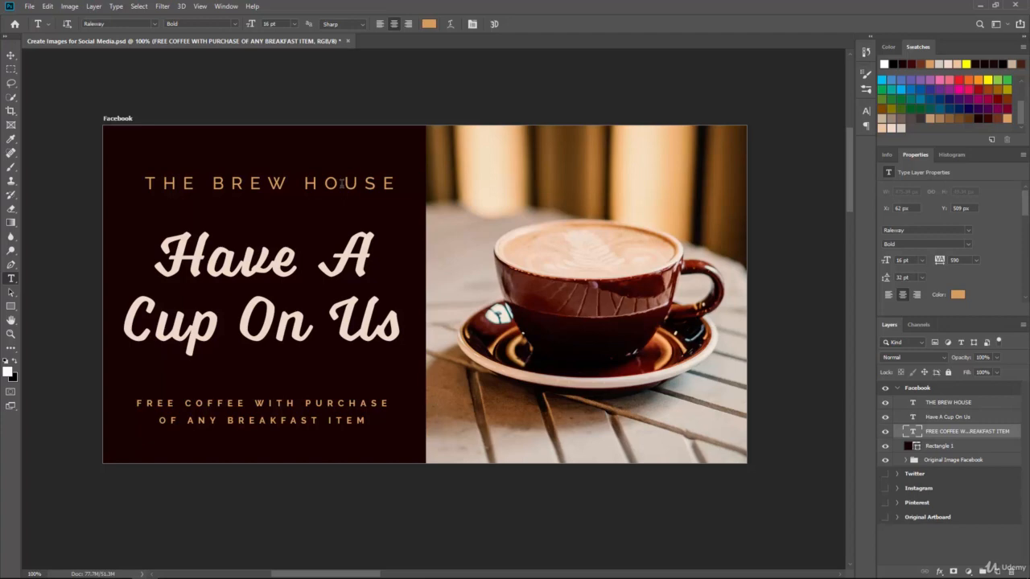
Raise the brightness of the THE BREW HOUSE text colour to 100%
left_click(941, 406)
left_click(956, 295)
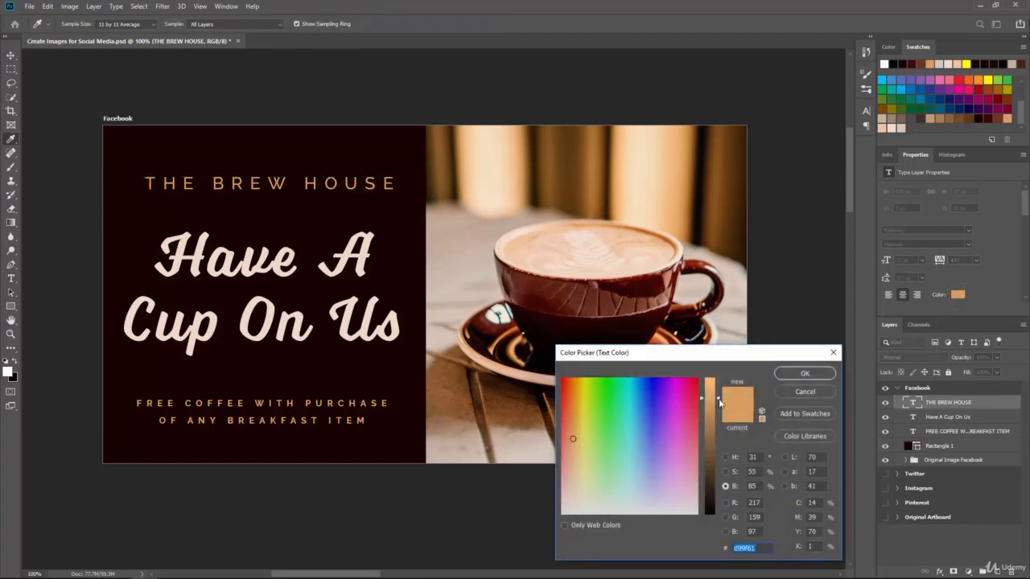
left_click(727, 473)
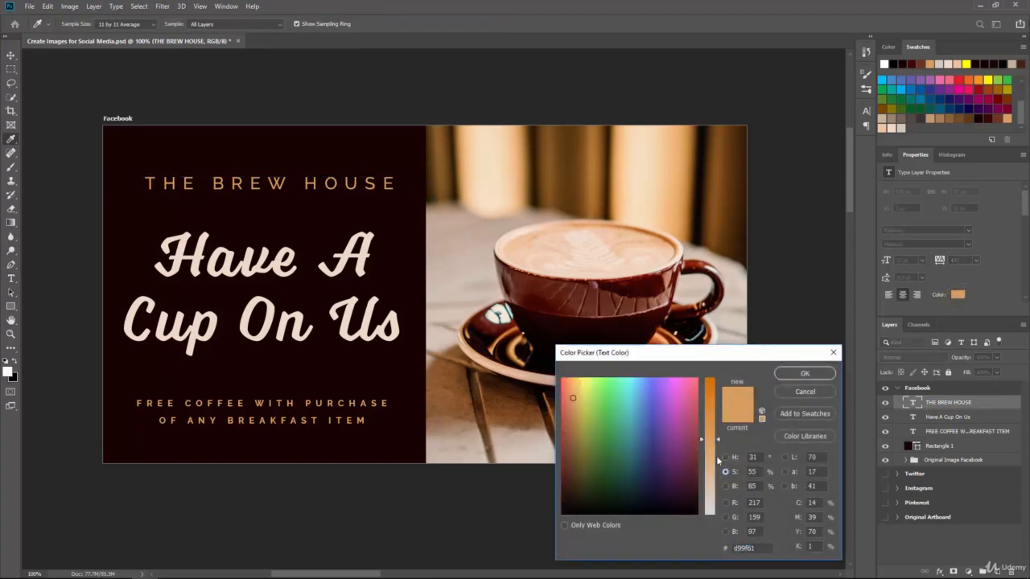
left_click(727, 457)
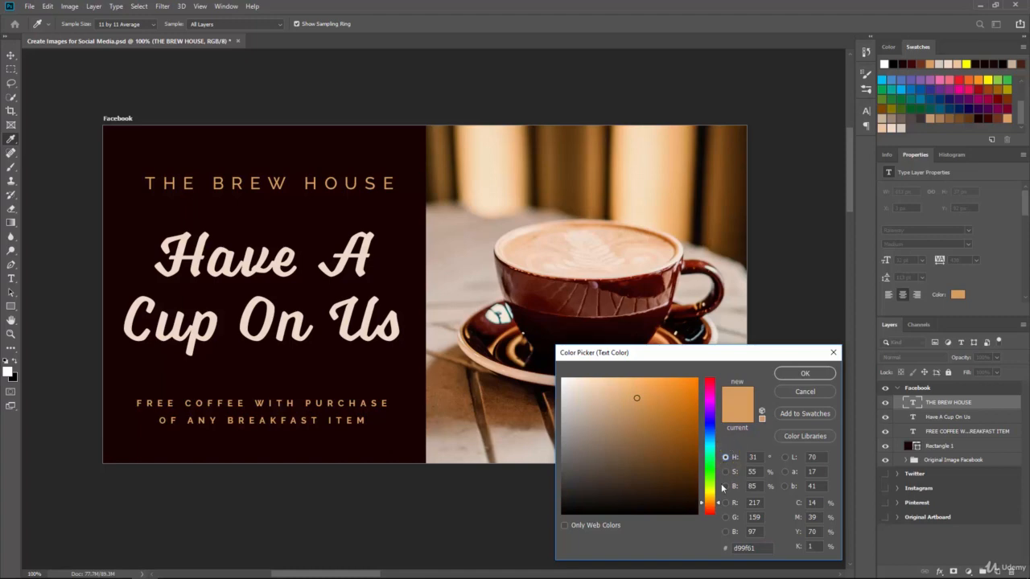
left_click(725, 486)
left_click(718, 387)
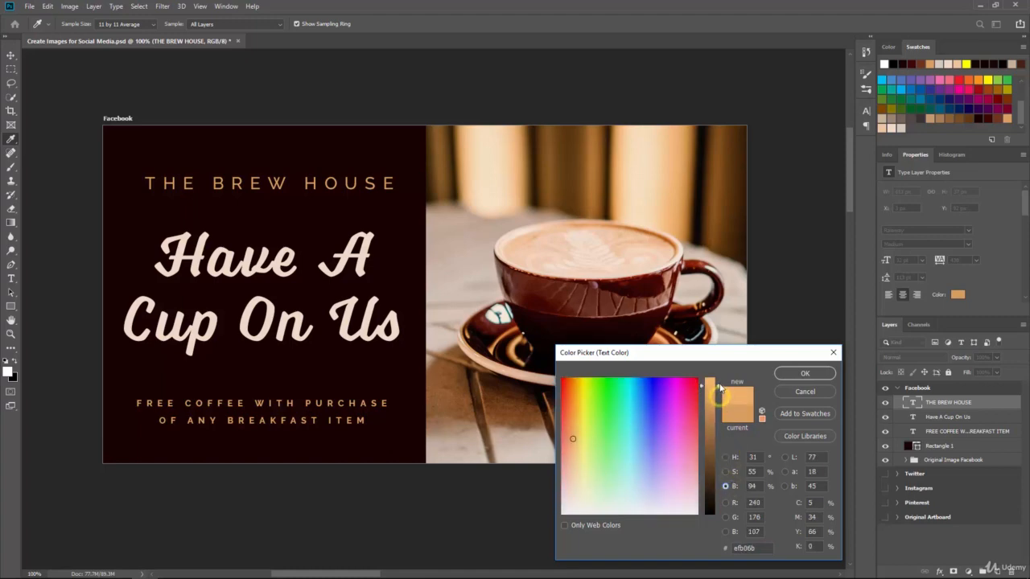
left_click_drag(718, 388, 721, 375)
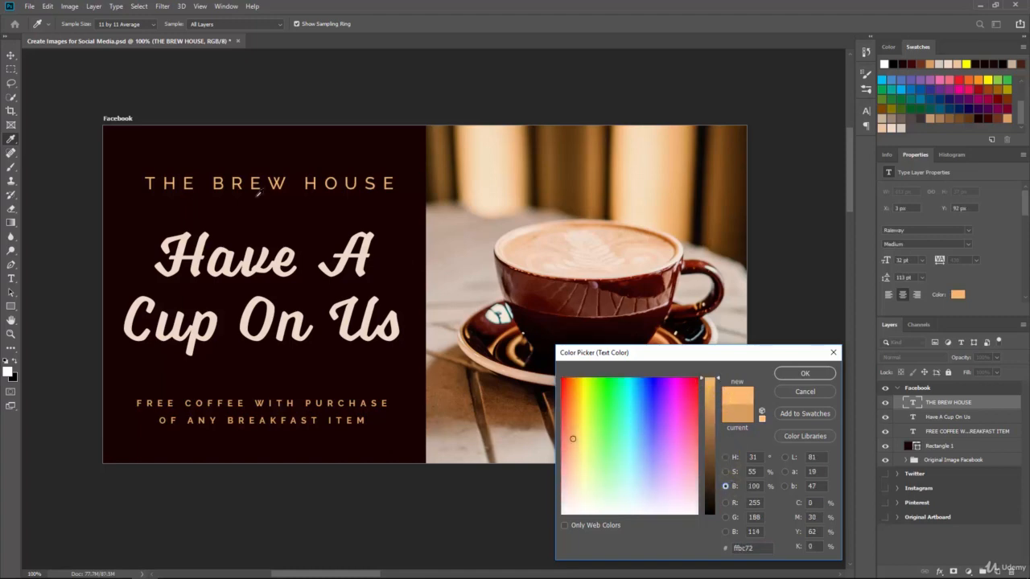
Try a brightness of 32% for the THE BREW HOUSE text colour and return it to 100%
left_click(716, 470)
left_click(726, 473)
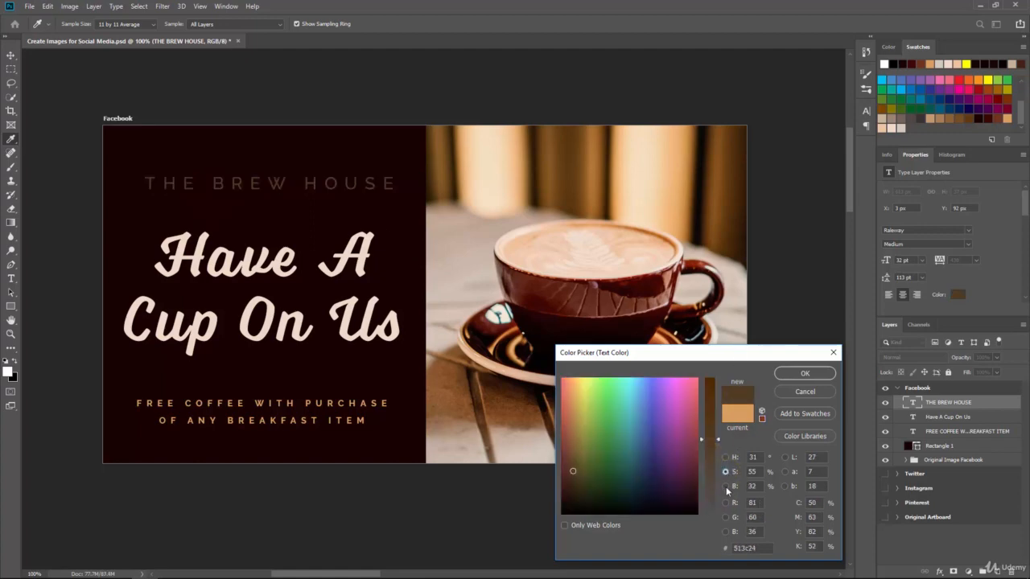
left_click(725, 486)
left_click_drag(715, 396, 712, 377)
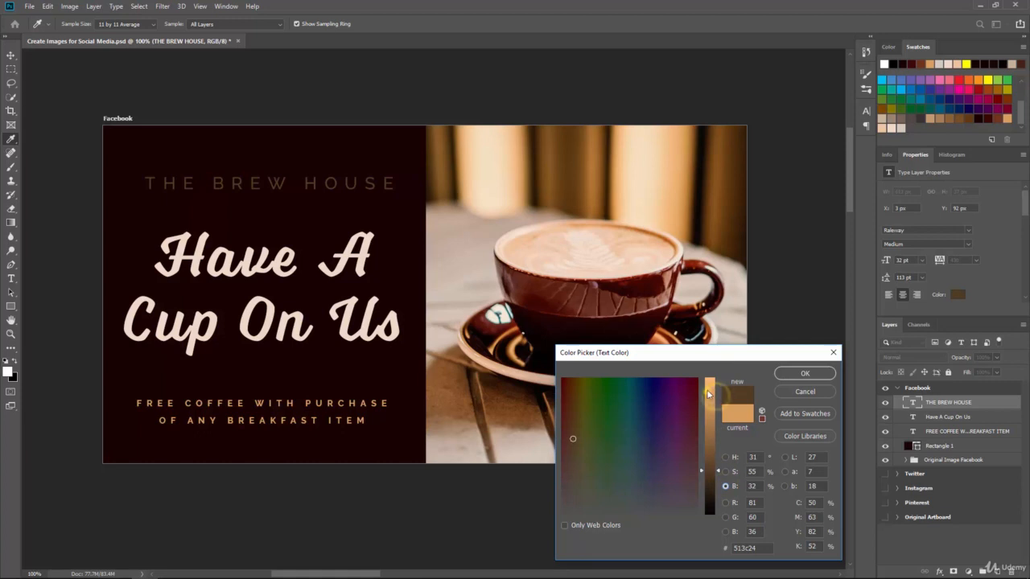
Raise the THE BREW HOUSE text colour's saturation to 60%, saving and applying #ffb665 as the swatch New Cream Color
left_click(726, 472)
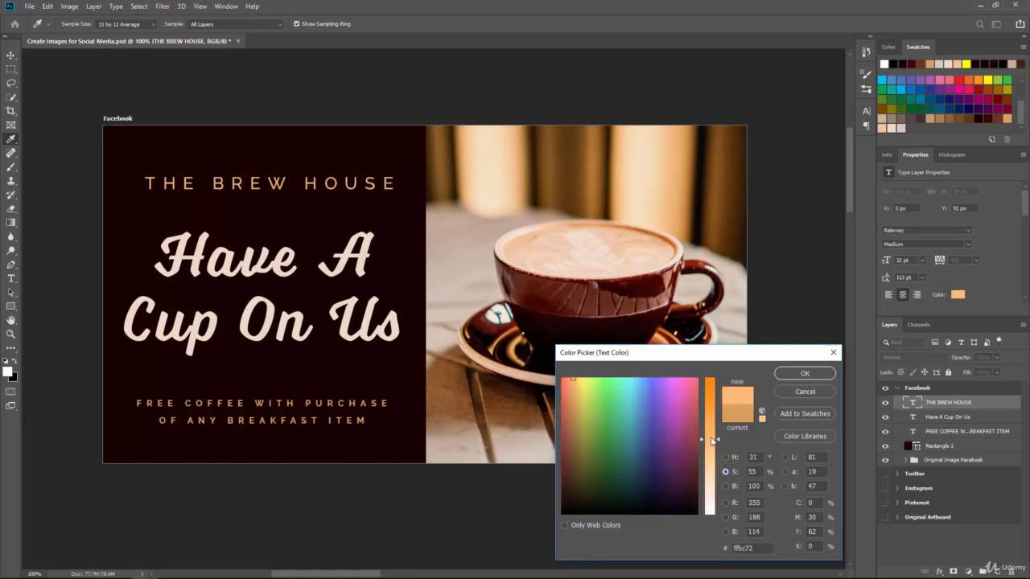
mouse_move(716, 439)
left_mouse_down()
mouse_move(720, 424)
mouse_move(720, 436)
left_mouse_up()
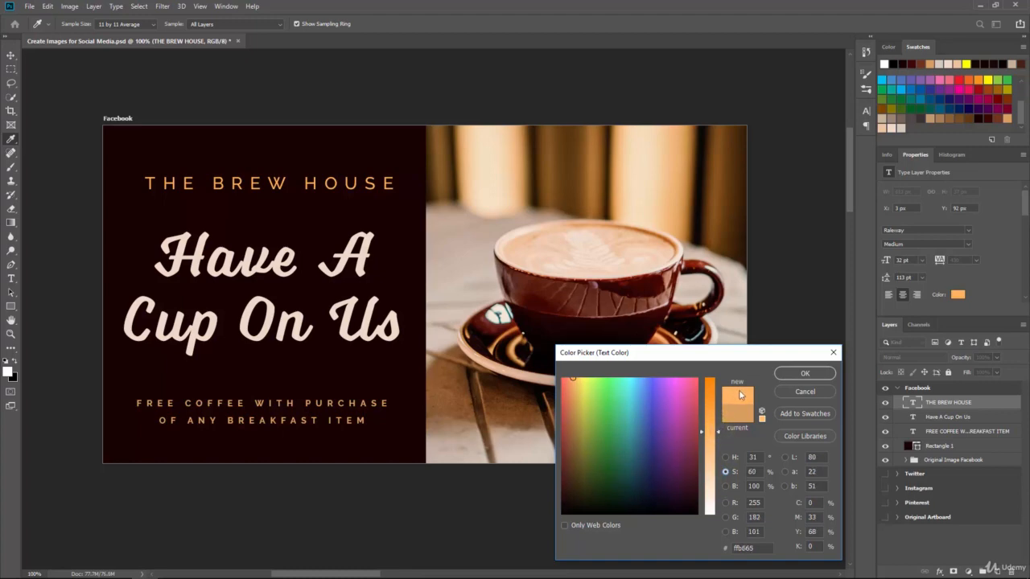
left_click(796, 413)
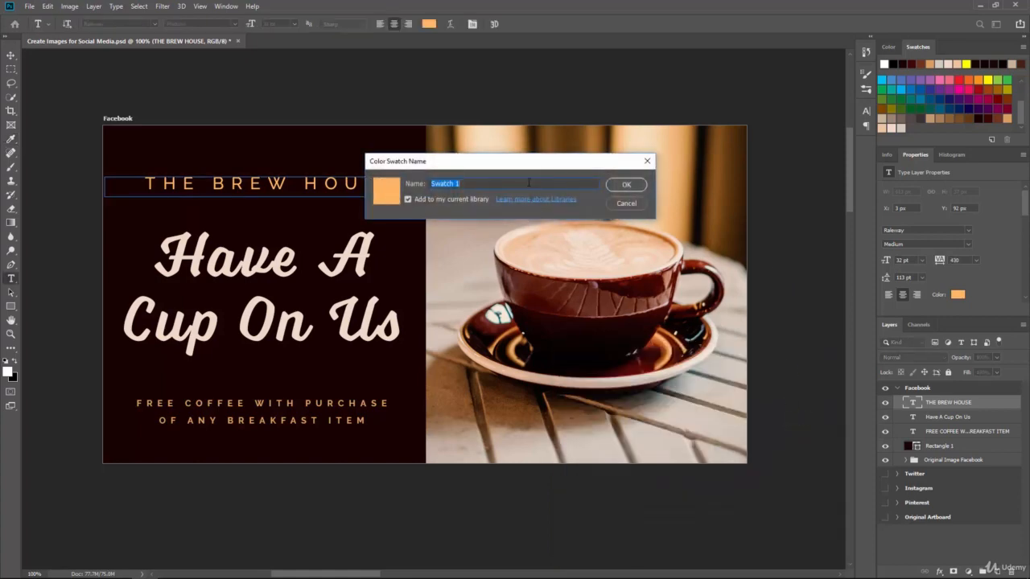
type("New Cream Color")
key("Return")
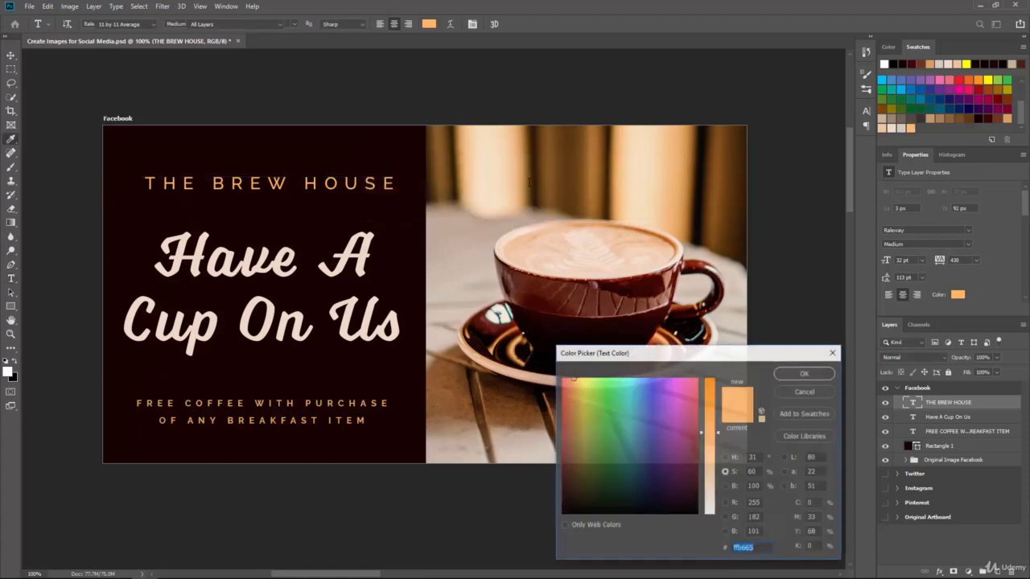
left_click(804, 374)
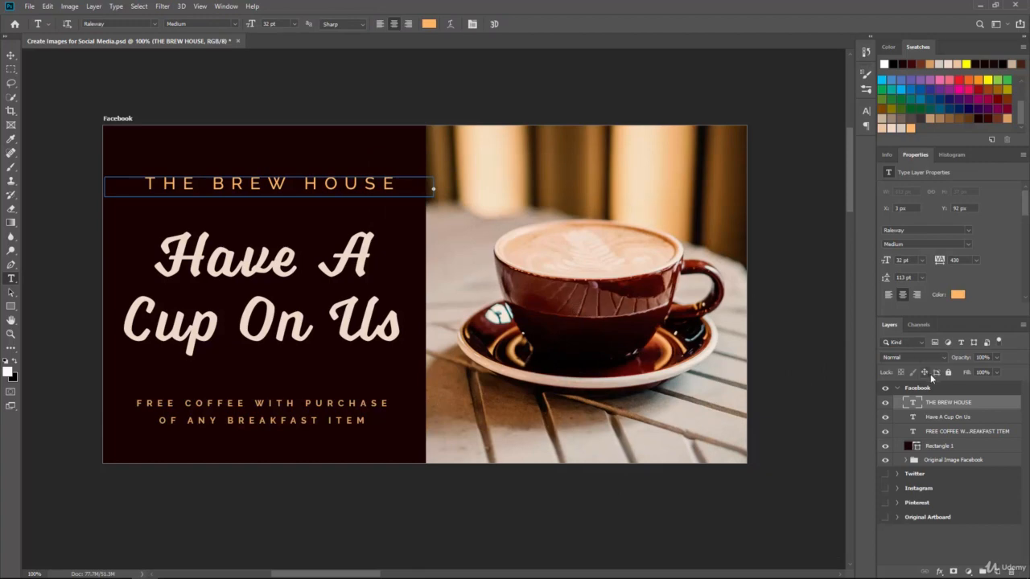
Recolour the FREE COFFEE WITH PURCHASE OF ANY BREAKFAST ITEM text with the New Cream Color swatch #ffb665
left_click(950, 433)
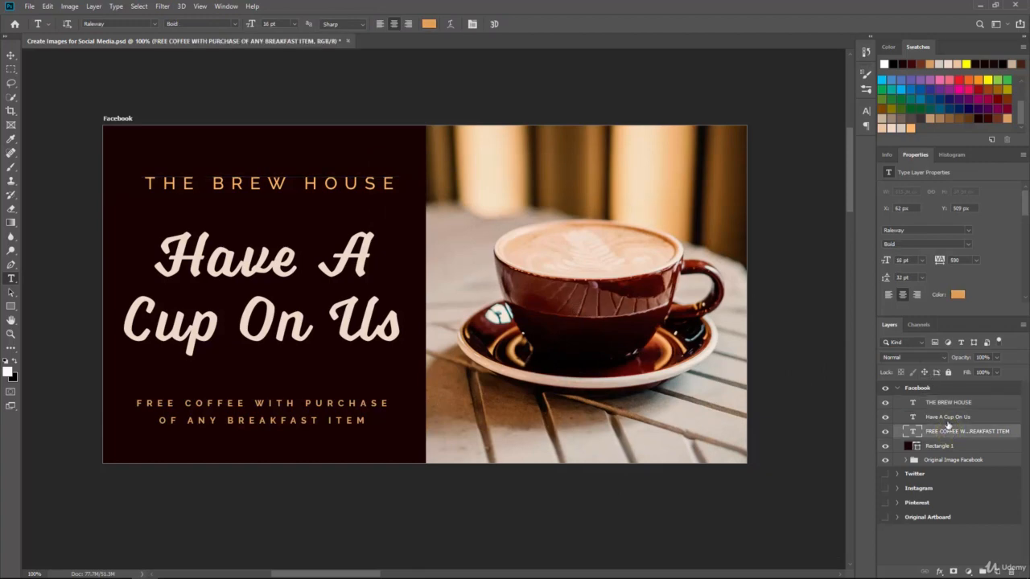
left_click(957, 294)
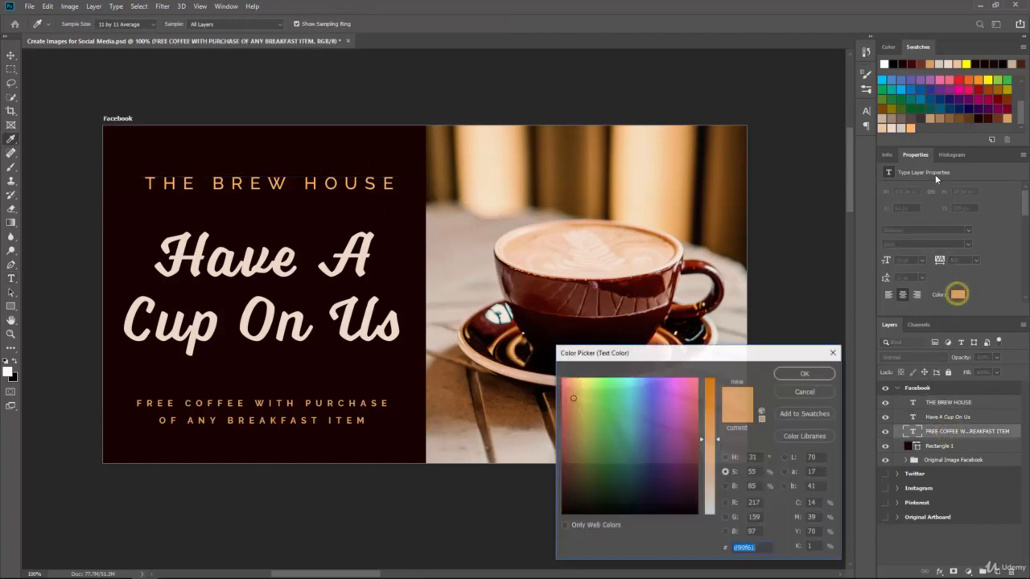
left_click(911, 128)
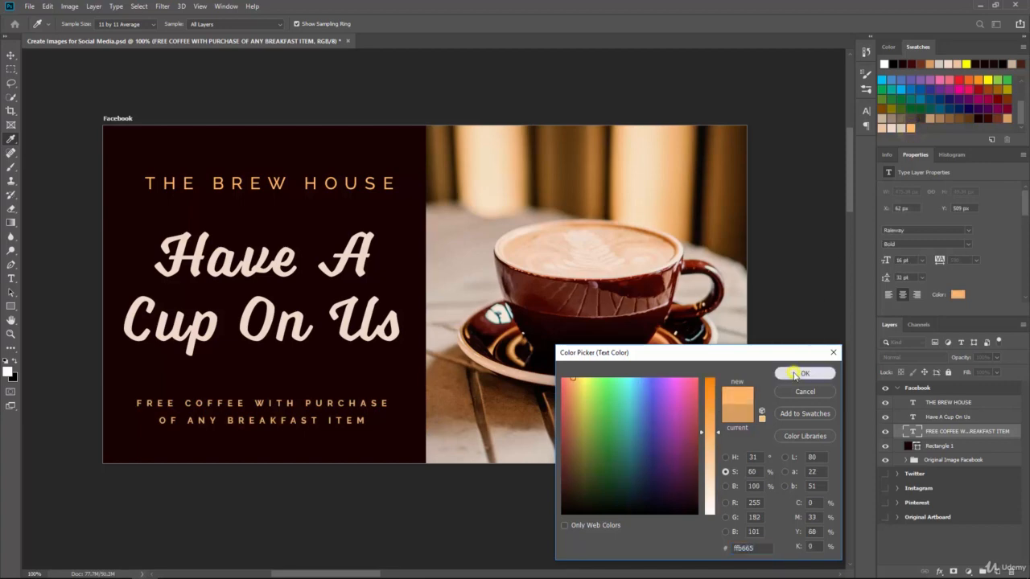
left_click(795, 374)
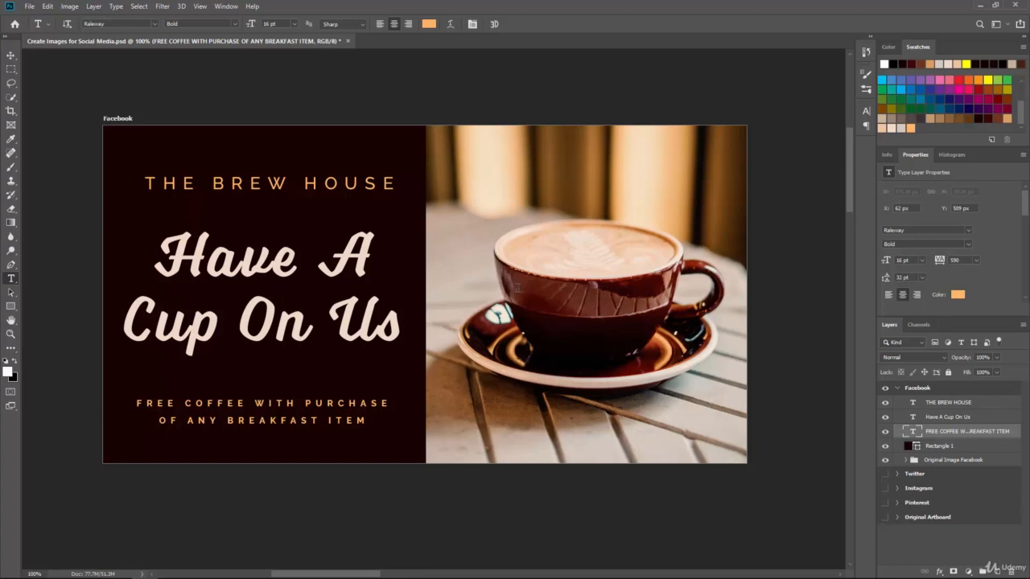
Select the Have A Cup On Us headline with the Move tool
left_click(961, 417)
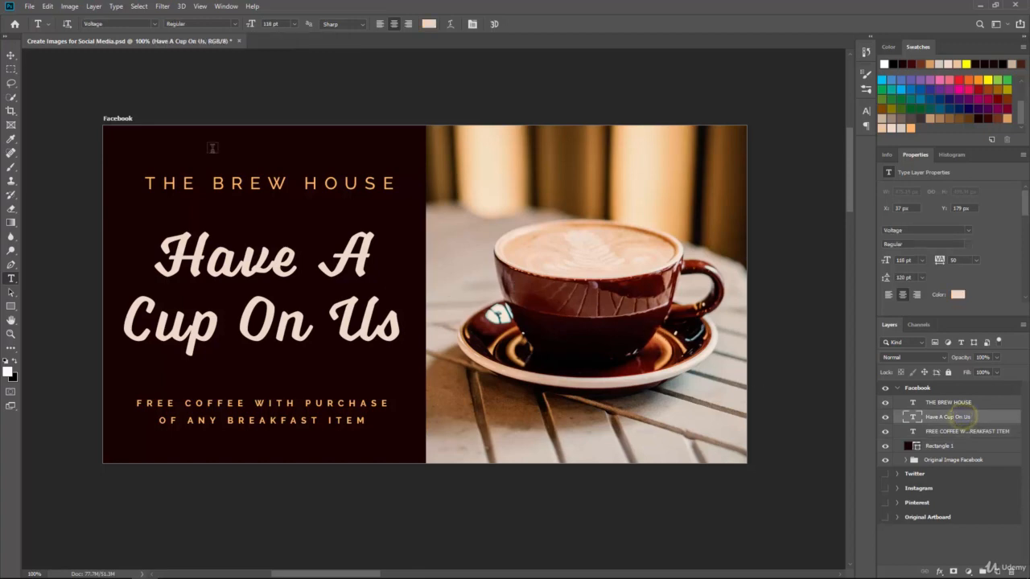
left_click(10, 55)
mouse_move(217, 259)
left_mouse_down()
mouse_move(215, 287)
mouse_move(213, 260)
left_mouse_up()
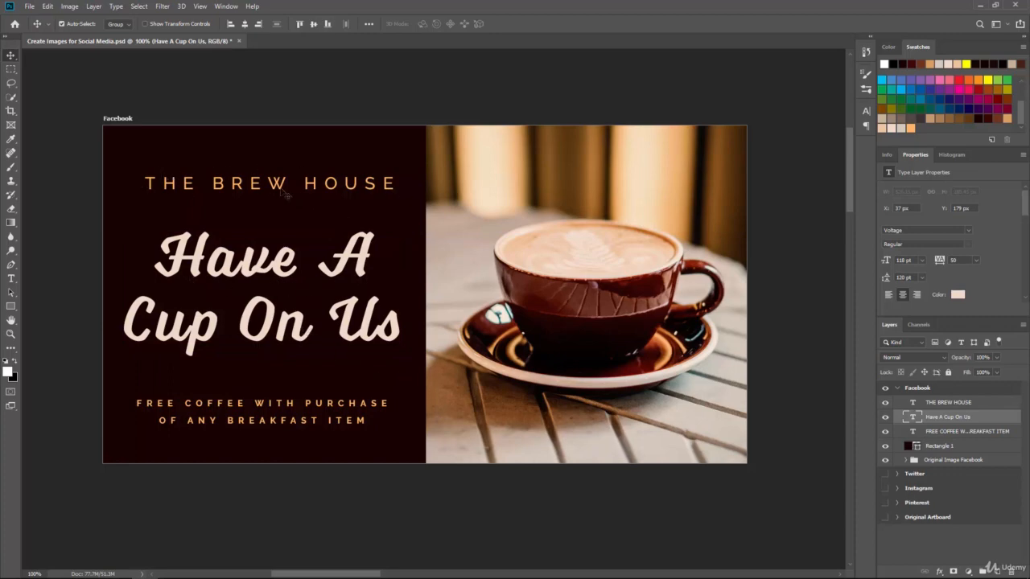
Nudge THE BREW HOUSE left to X 1 px and the FREE COFFEE WITH PURCHASE text right to X 64 px
left_click(951, 403)
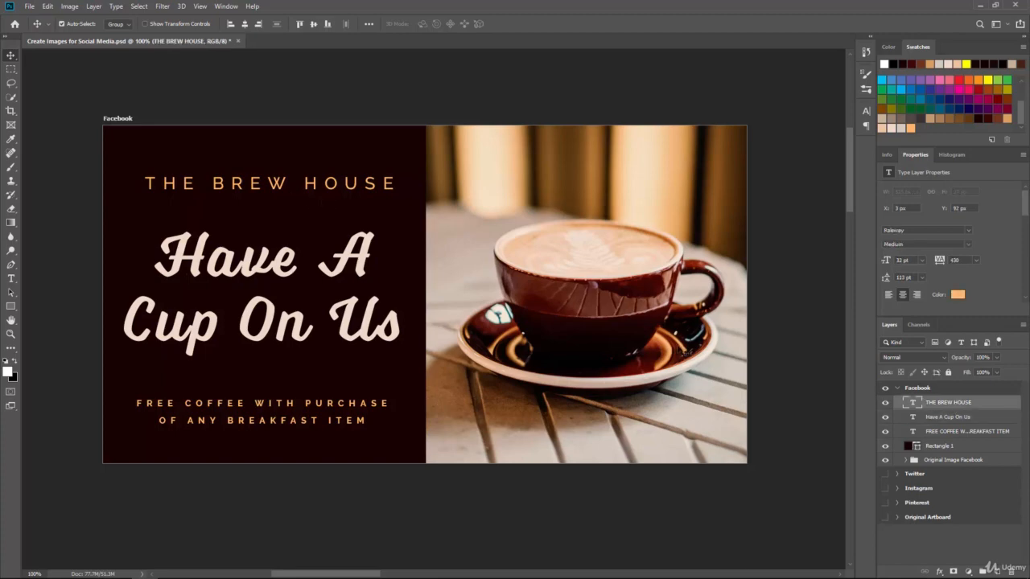
key("Left")
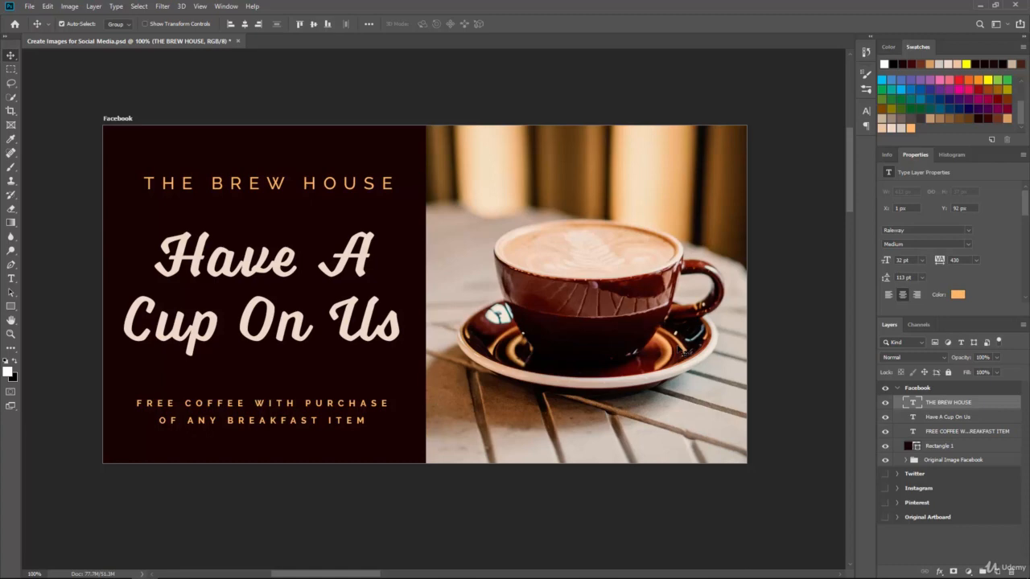
left_click(935, 431)
key("Right")
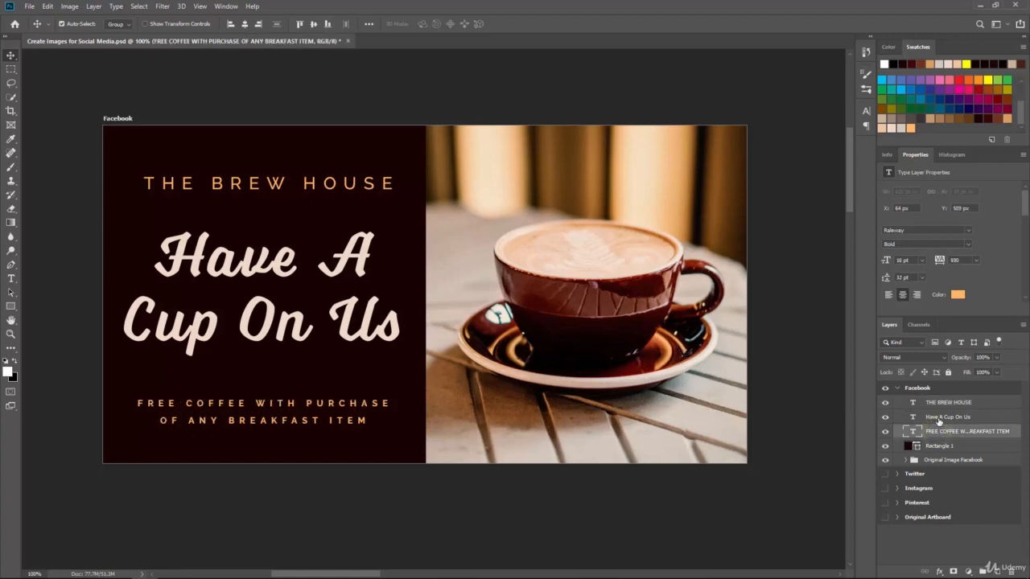
Try the FREE COFFEE WITH PURCHASE text lower on the dark panel, at Y 548 px
key("Up")
key("Up")
key("Down")
key("Down")
key("Down")
key("Down")
key("Down")
key("Down")
key("Down")
key("Down")
key("Down")
key("Down")
key("Down")
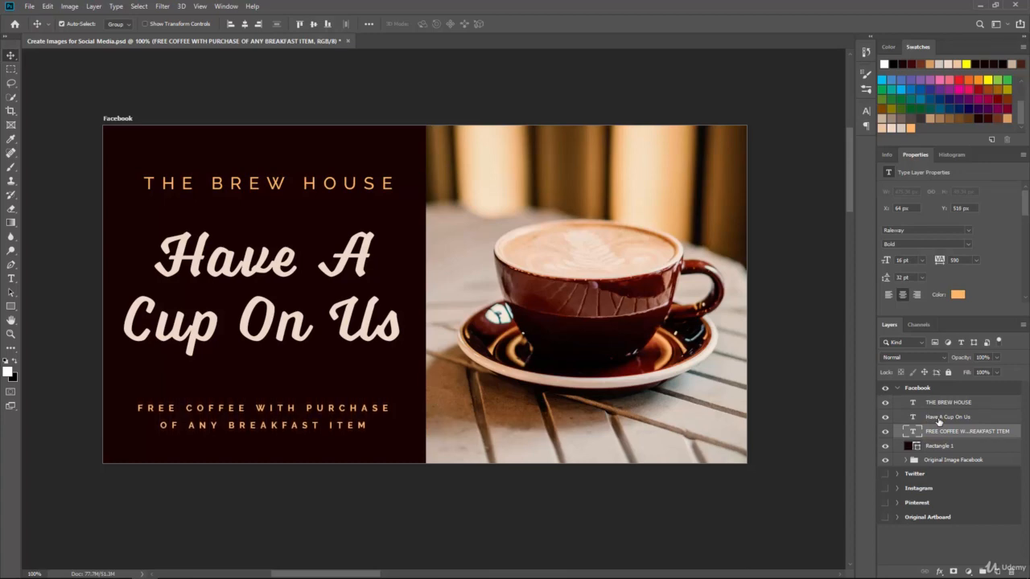
key("Down")
key("Down")
key("Down")
key("Down")
key("Down")
key("Down")
key("Down")
key("Down")
key("Down")
key("Down")
key("Down")
key("Down")
key("Down")
key("Down")
key("Down")
key("Down")
key("Down")
key("Down")
key("Down")
key("Down")
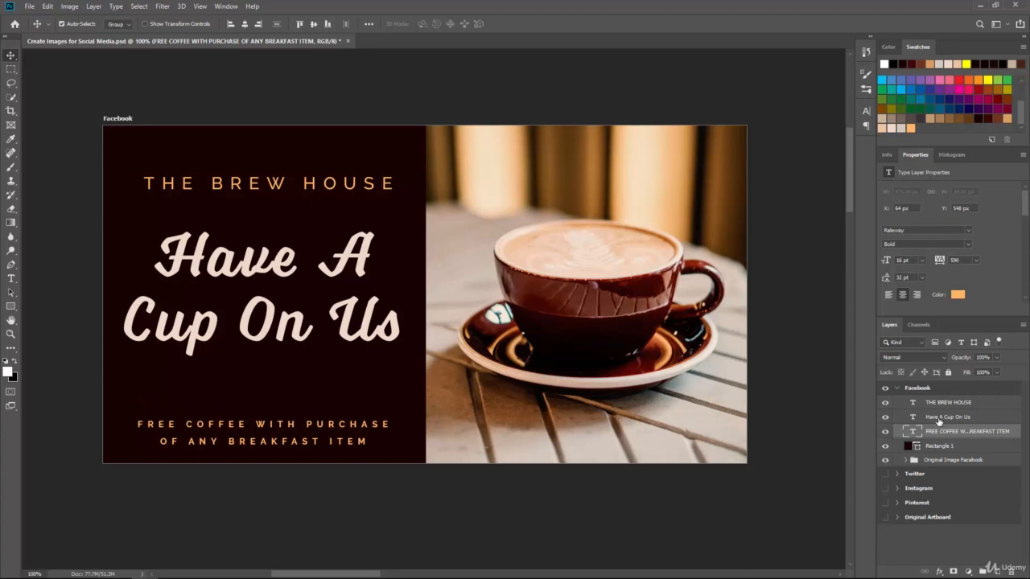
Try the FREE COFFEE WITH PURCHASE text higher at Y 498 px, then shift it down to Y 508 px
key("Up")
key("Up")
key("Up")
key("Up")
key("Up")
key("Up")
key("Up")
key("shift+Up")
key("shift+Up")
key("shift+Up")
key("shift+Up")
key("shift+Up")
key("shift+Up")
key("shift+Up")
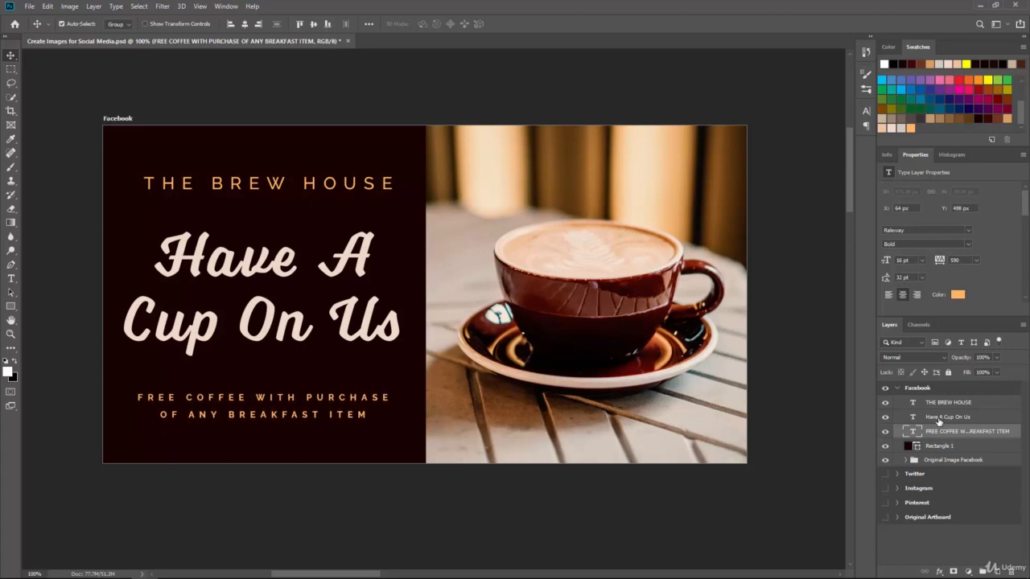
key("shift+Down")
key("shift+Down")
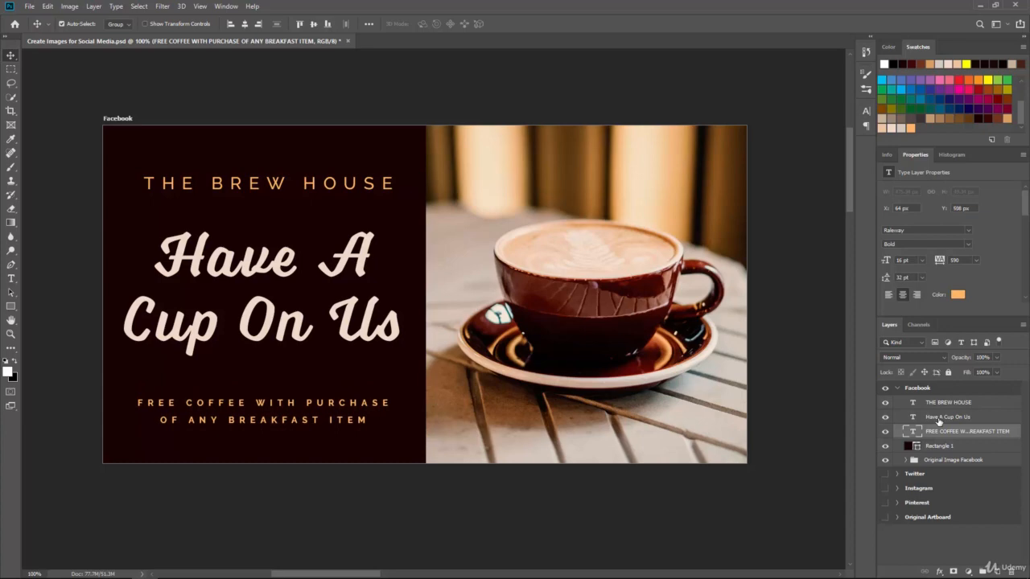
Try raising the FREE COFFEE WITH PURCHASE text slightly to Y 500 px
key("Up")
key("Up")
key("Up")
key("Up")
key("Up")
key("Up")
key("Up")
key("Up")
key("Up")
key("Up")
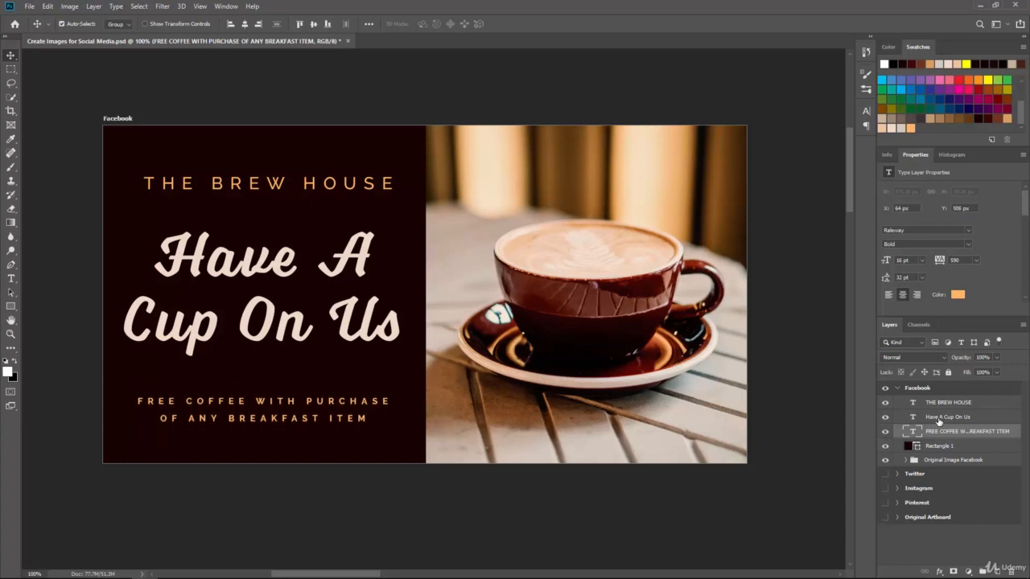
key("Down")
key("Down")
key("Down")
key("Down")
key("Down")
key("Down")
key("Down")
key("Down")
key("Down")
key("Down")
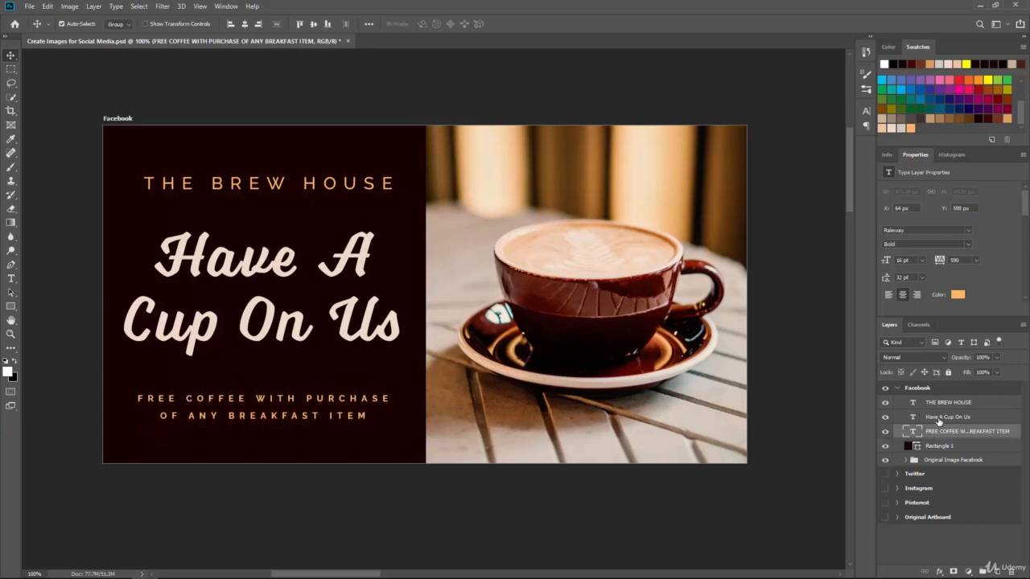
Try lowering the FREE COFFEE WITH PURCHASE text gradually to Y 521 px
key("Down")
key("Down")
key("Down")
key("Down")
key("Down")
key("Down")
key("Down")
key("Down")
key("Down")
key("Down")
key("Down")
key("Down")
key("Down")
key("Down")
key("Down")
key("Down")
key("Down")
key("Down")
key("Down")
key("Down")
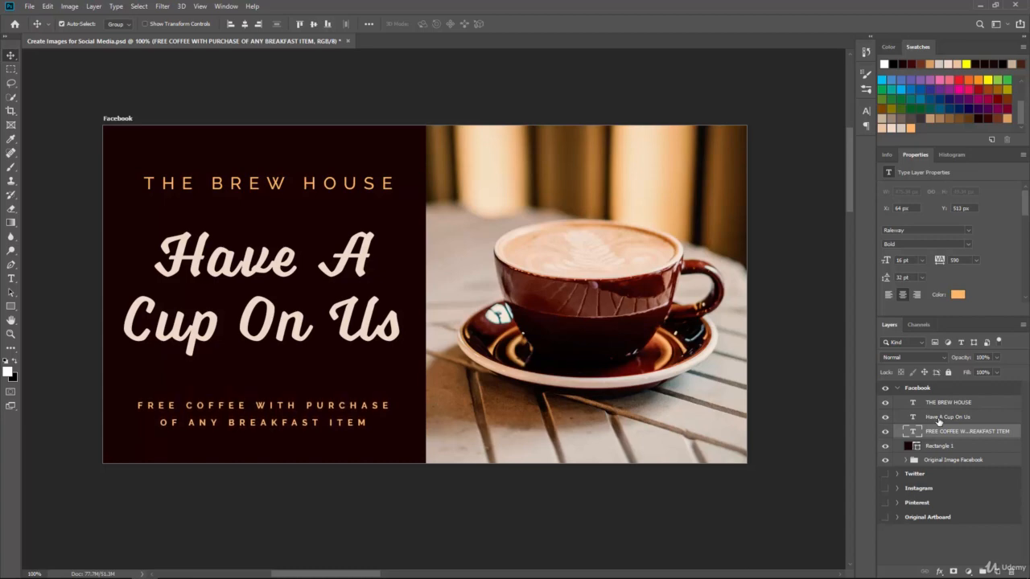
key("Up")
key("Up")
key("Up")
key("Up")
key("Up")
key("Up")
key("Up")
key("Up")
key("Up")
key("Up")
key("Up")
key("Up")
key("Up")
key("Up")
key("Up")
key("Up")
key("Up")
key("Up")
key("Up")
key("Up")
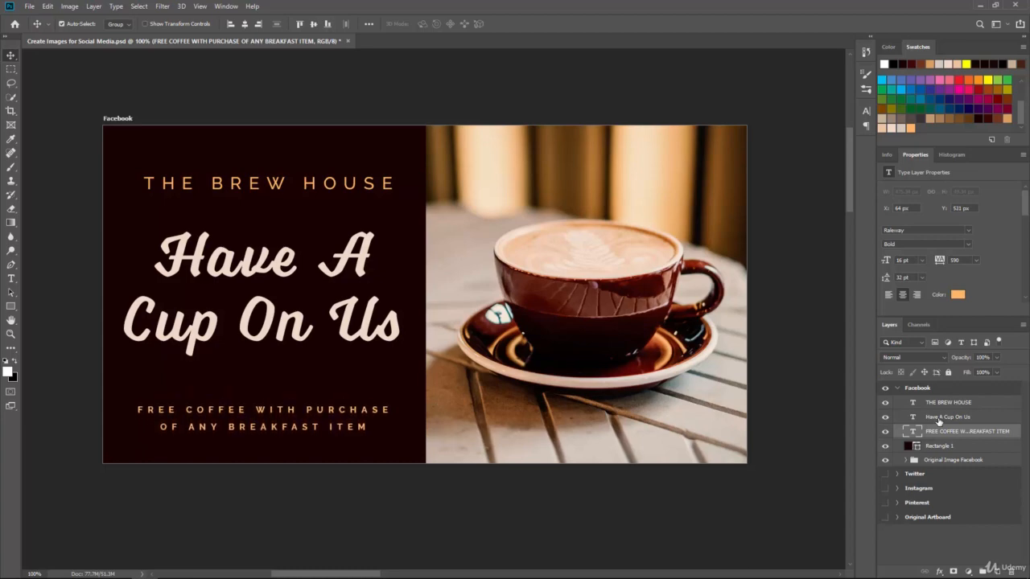
Nudge the FREE COFFEE WITH PURCHASE text back up to Y 509 px
key("Up")
key("Up")
key("Up")
key("Up")
key("Up")
key("Up")
key("Up")
key("Up")
key("Up")
key("Up")
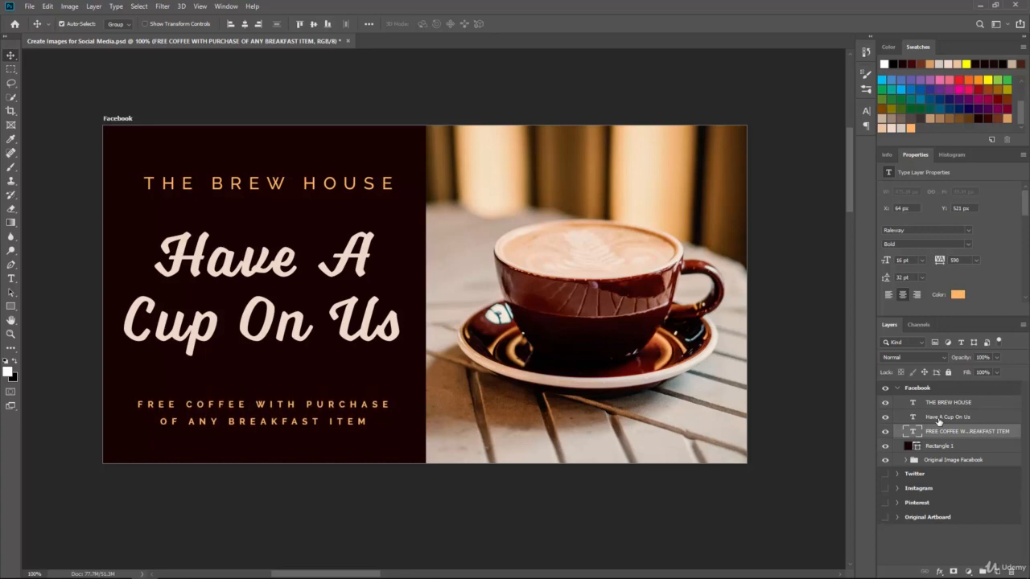
key("Up")
key("Up")
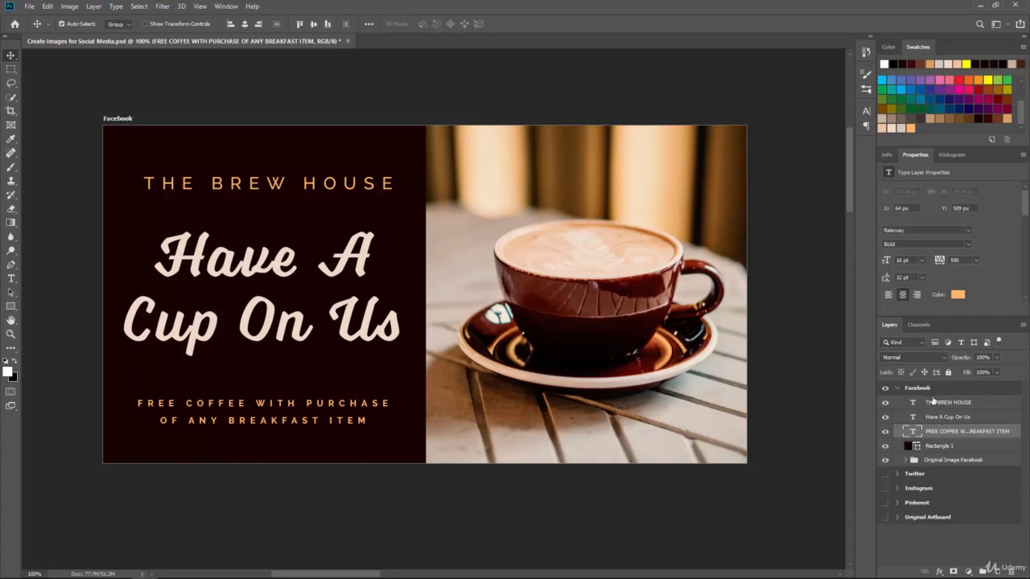
Raise THE BREW HOUSE text away from the headline to Y 81 px
left_click(933, 403)
key("shift+Up")
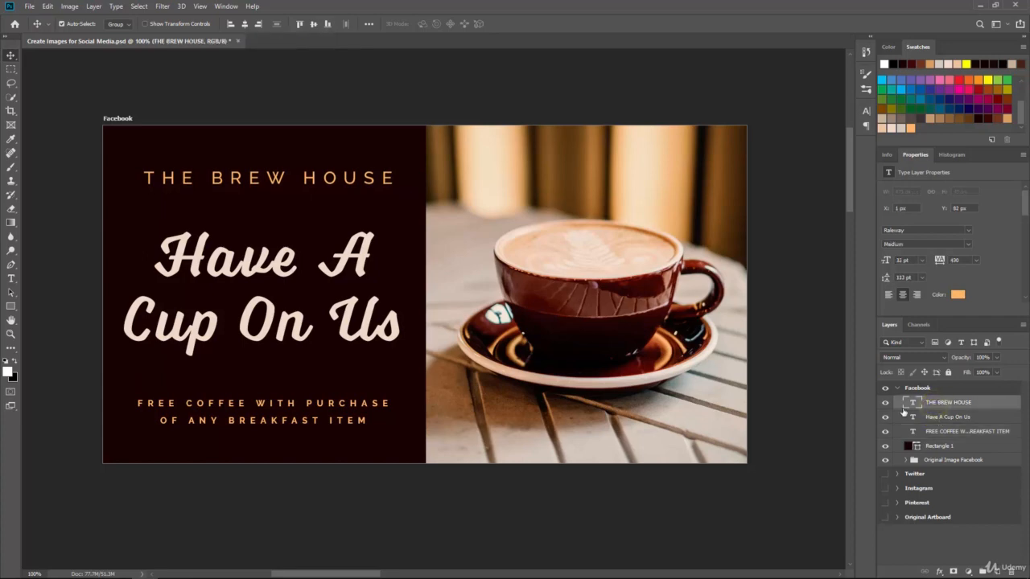
key("Down")
key("Down")
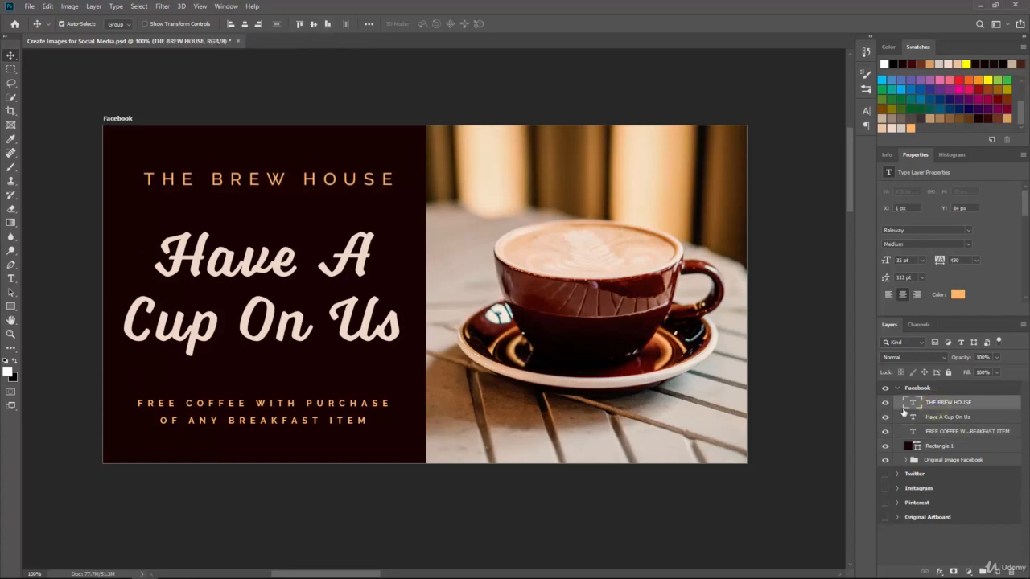
key("Up")
key("Up")
key("Up")
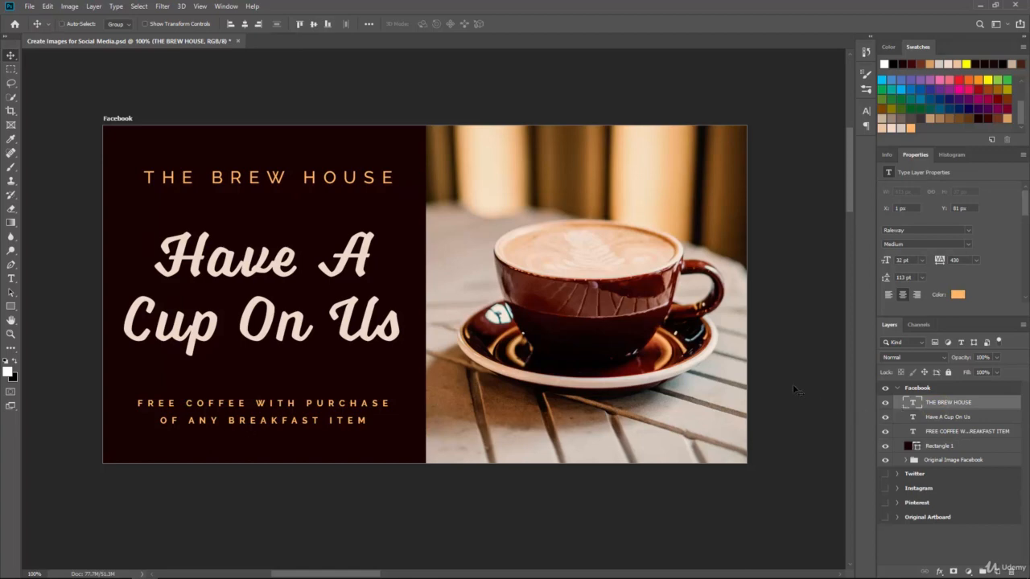
Check the artboard at 33.3% zoom and move THE BREW HOUSE text down closer to the headline
key("ctrl+minus")
key("ctrl+minus")
key("ctrl+minus")
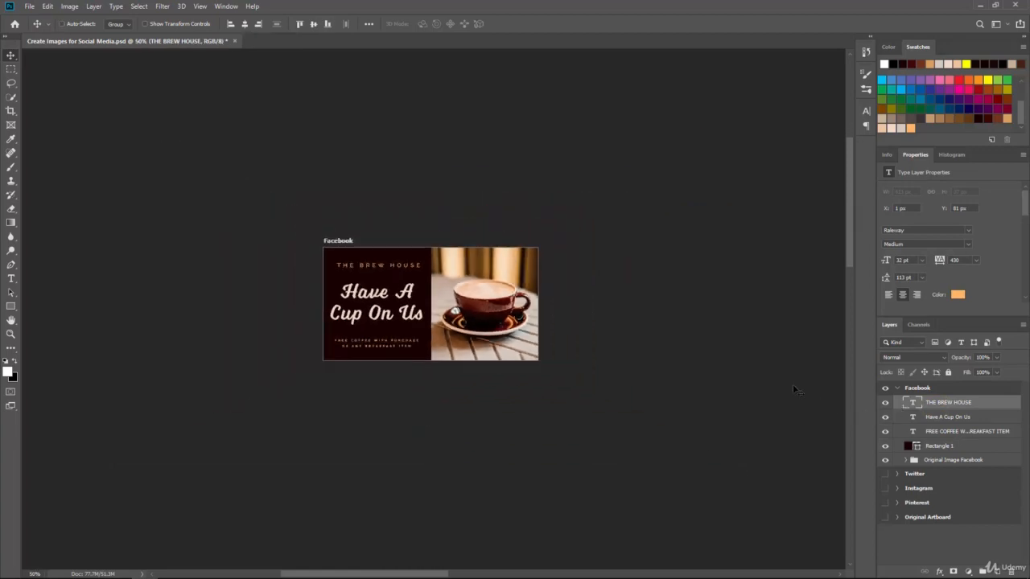
key("ctrl+minus")
key("ctrl+plus")
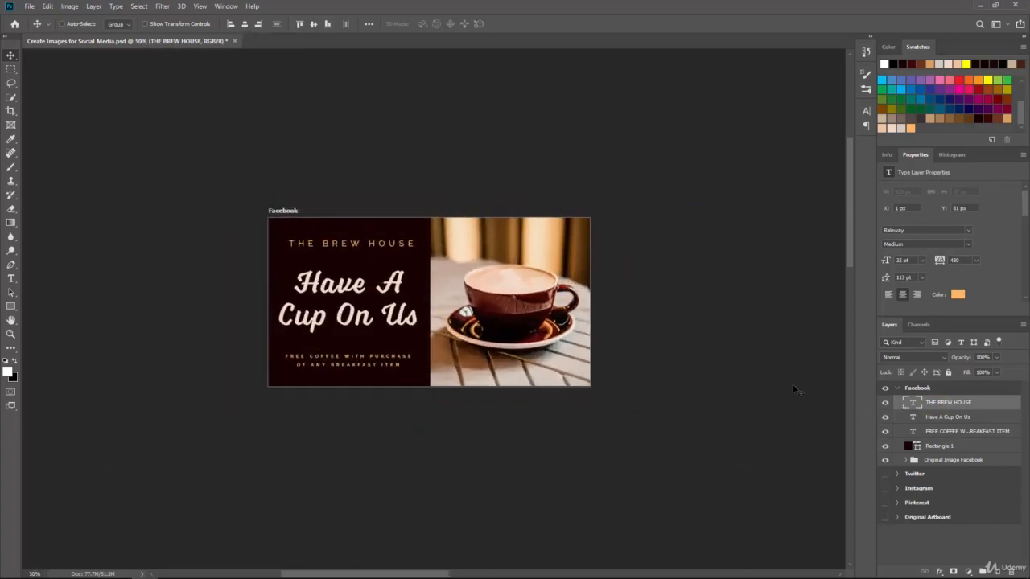
key("ctrl+minus")
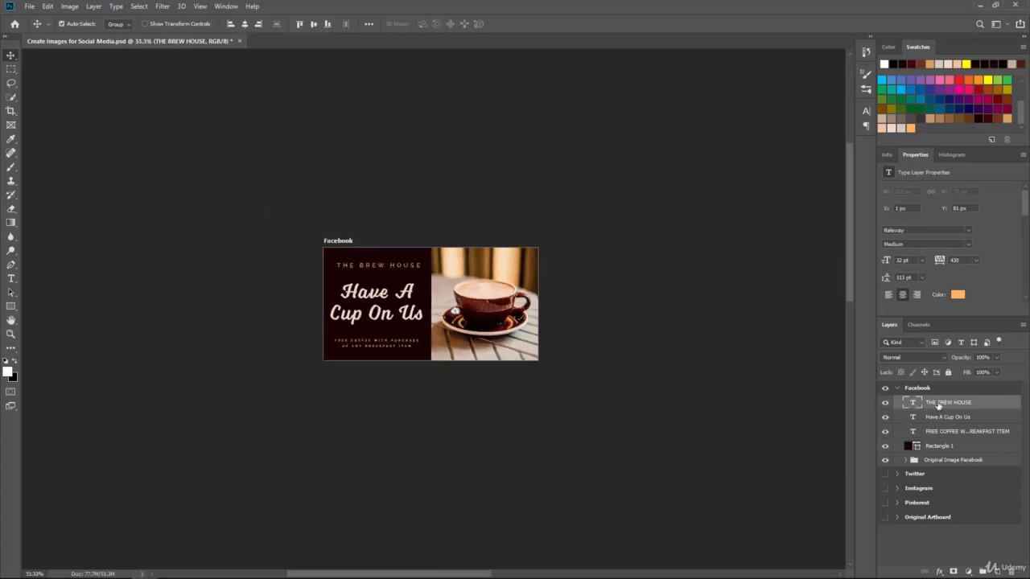
key("shift+Down")
key("shift+Down")
Move the FREE COFFEE WITH PURCHASE text up closer to the headline, to Y 487 px
left_click(941, 431)
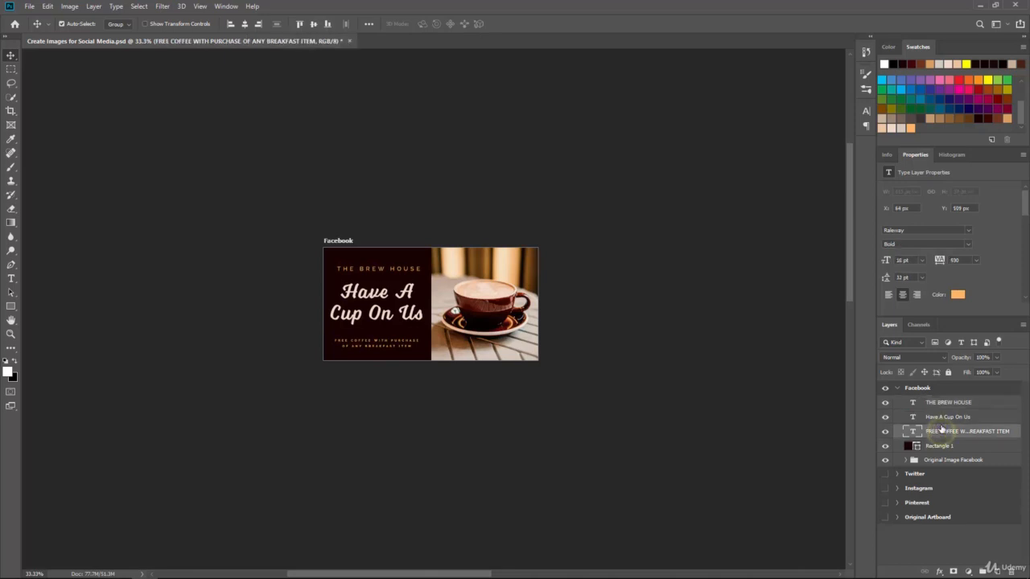
key("shift+Up")
key("Up")
key("Up")
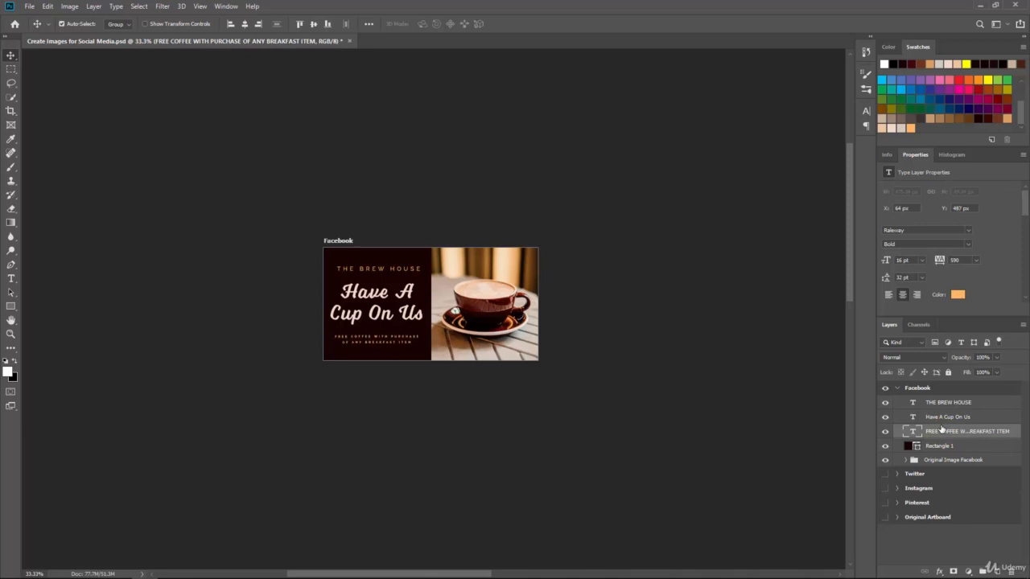
Move the FREE COFFEE WITH PURCHASE text down from the headline to Y 505 px
key("Down")
key("Down")
key("Down")
key("Down")
key("Down")
key("Down")
key("Down")
key("Down")
key("Down")
key("Down")
key("Down")
key("Down")
key("Down")
key("Down")
key("Down")
key("Down")
key("Down")
key("Down")
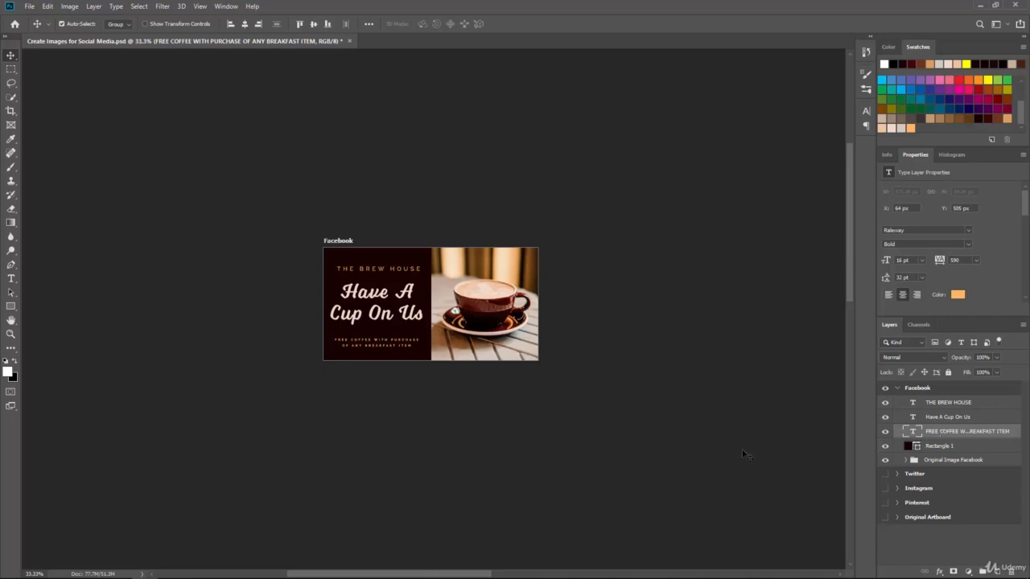
Reduce THE BREW HOUSE text to 30 pt and nudge it slightly up from the headline
left_click(947, 404)
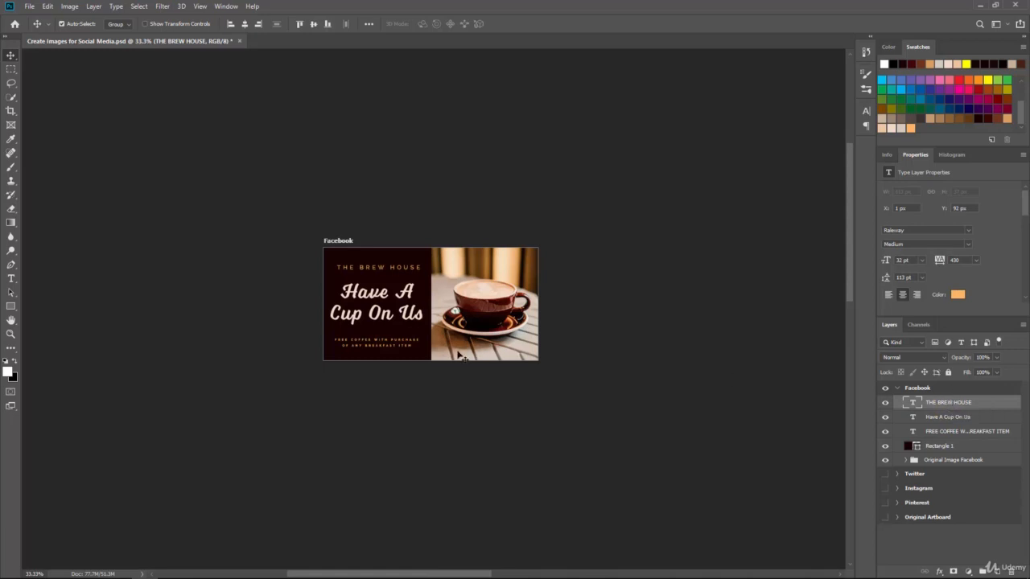
key("ctrl+plus")
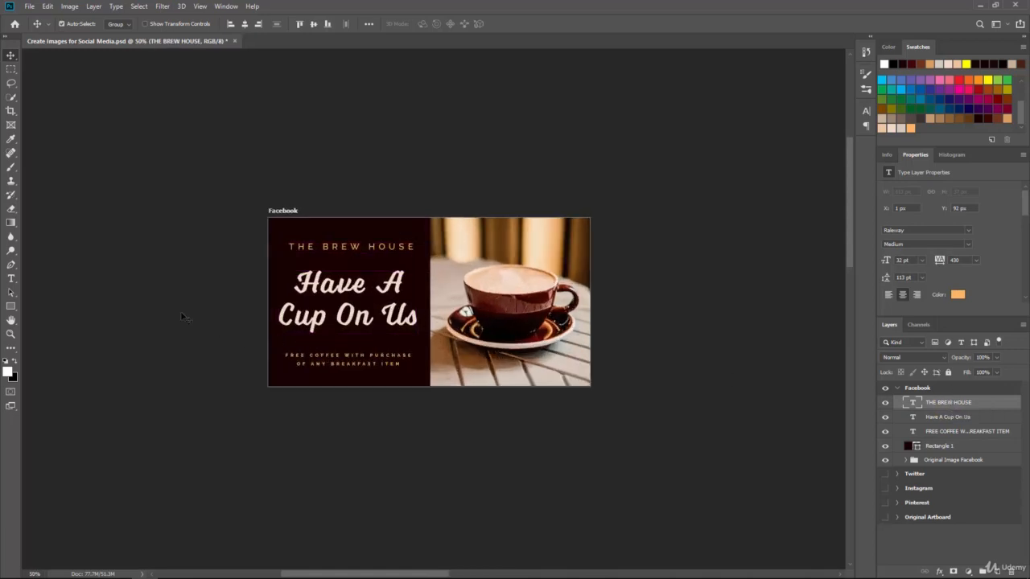
left_click(12, 279)
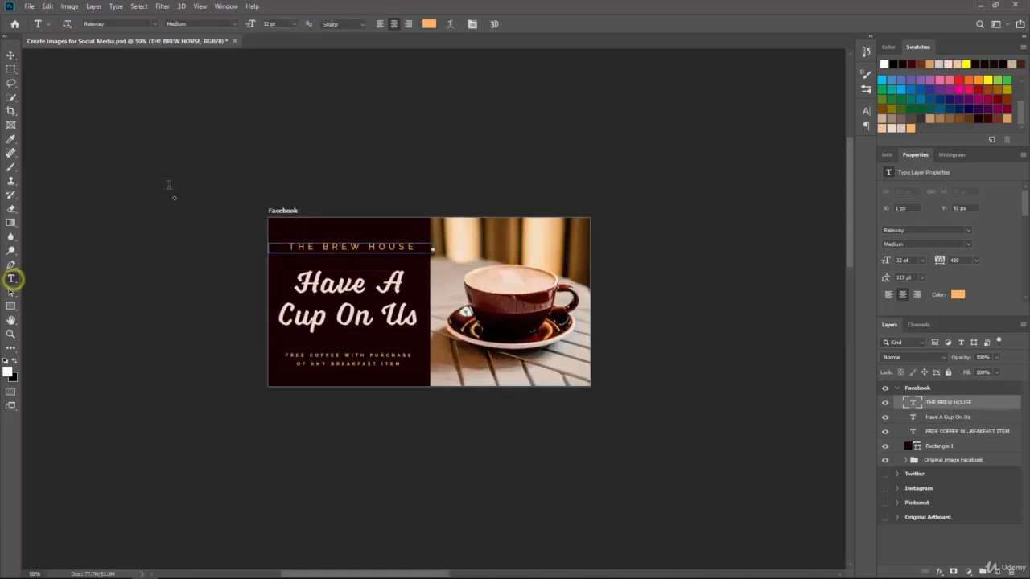
left_click(272, 24)
left_click(12, 54)
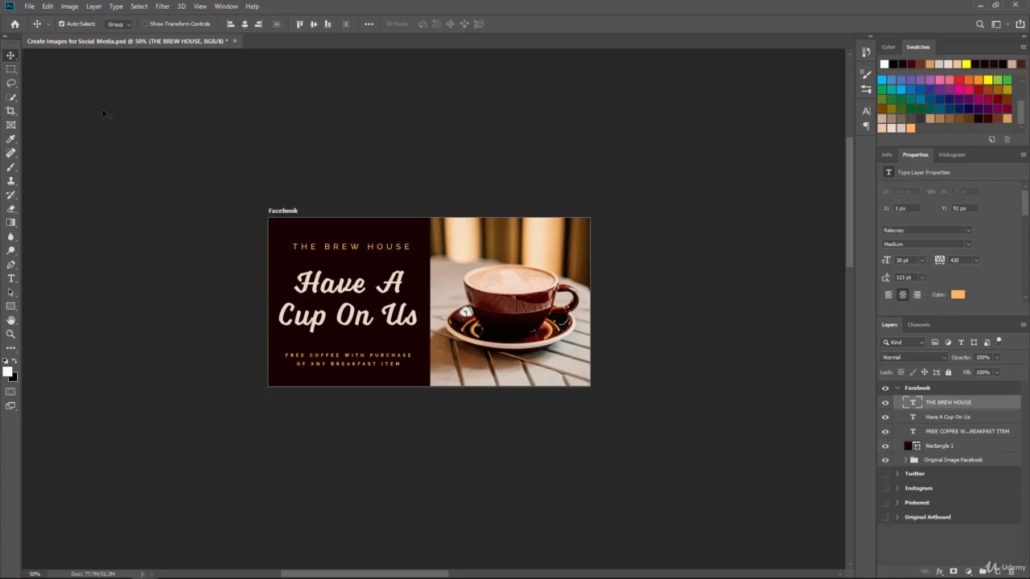
key("Up")
key("Up")
Shift the Original Image Facebook group up and back down so the coffee photo covers the artboard's lower edge
left_click(948, 462)
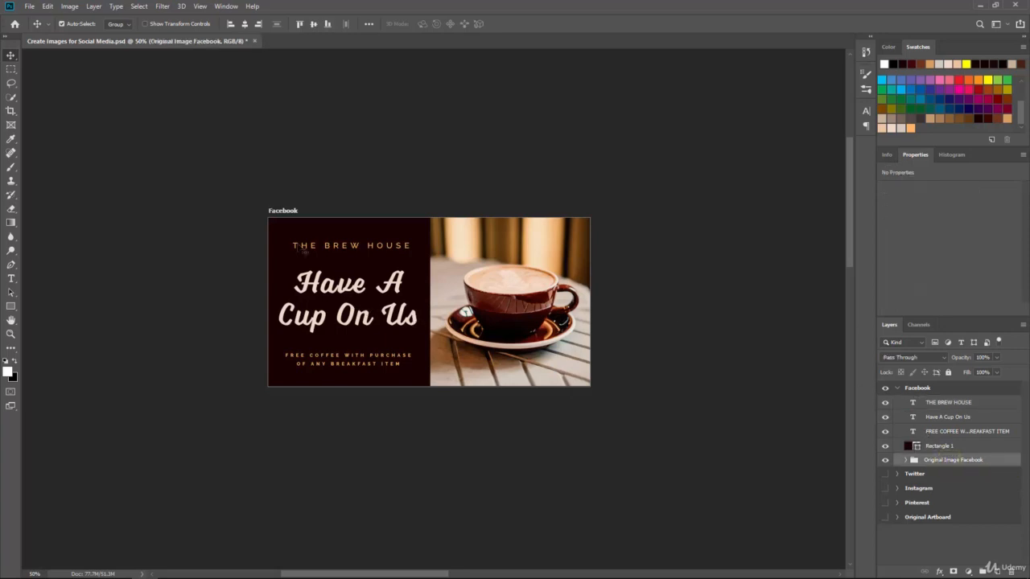
left_click(10, 54)
key("Up")
key("Up")
key("Up")
key("Up")
key("Up")
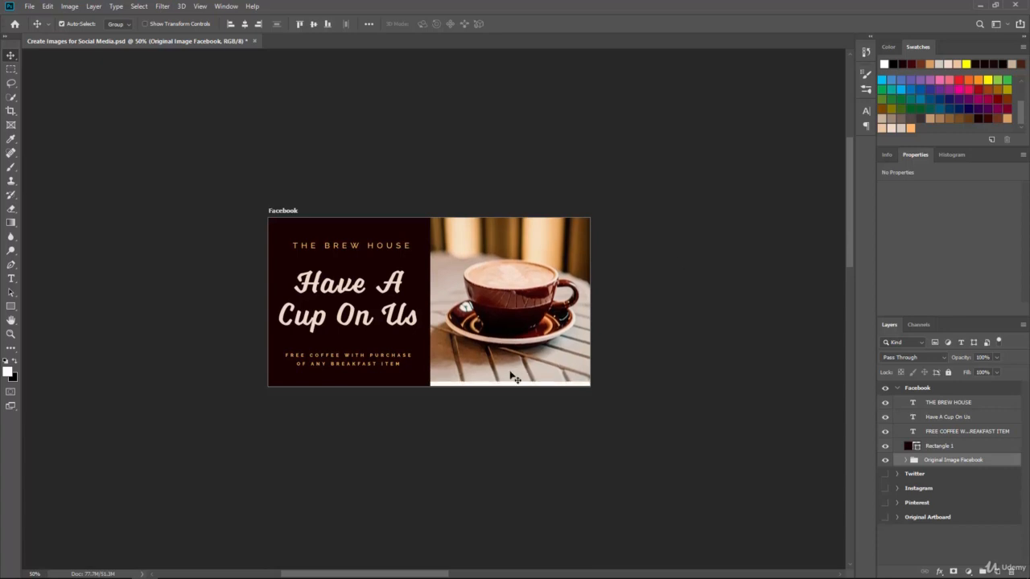
key("Down")
key("Down")
key("Down")
key("Down")
key("Down")
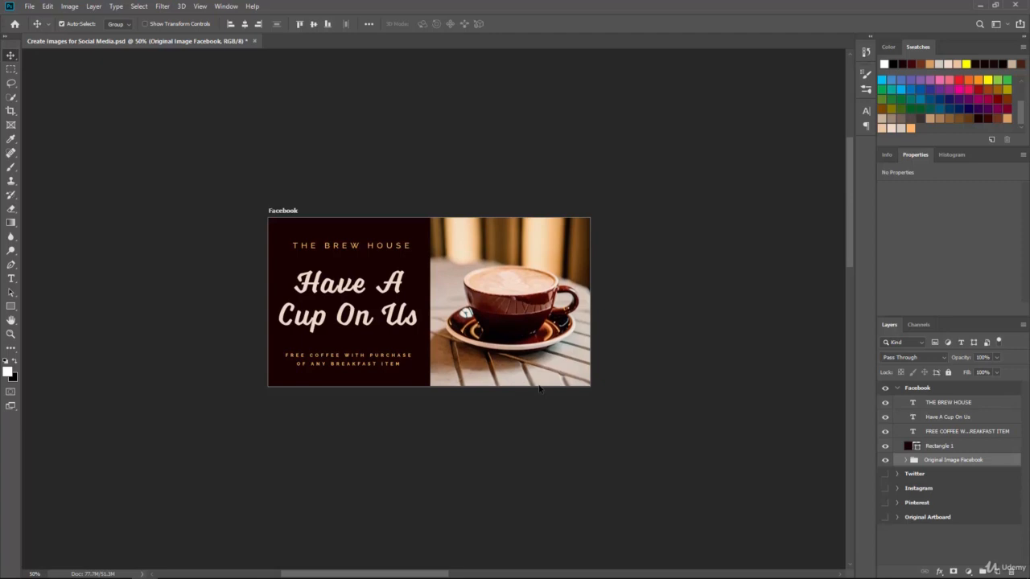
Scale the Original Image Facebook group proportionally to 105.38% and move the enlarged coffee photo up
key("ctrl+t")
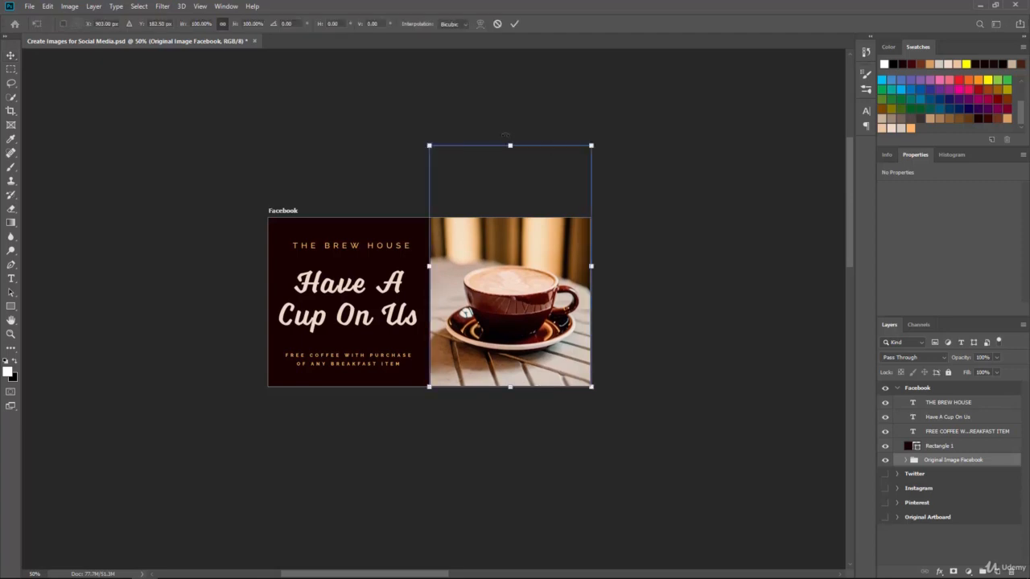
left_click_drag(428, 144, 354, 186)
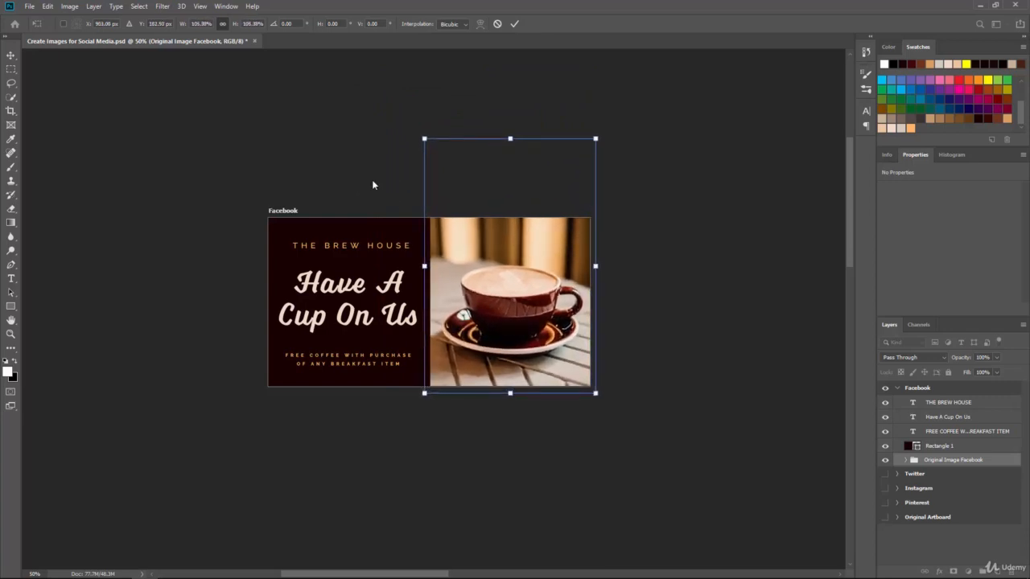
key("Up")
key("Up")
key("Up")
key("Up")
key("Up")
key("Up")
key("Up")
key("Up")
key("Up")
key("Up")
key("Up")
key("Up")
key("Up")
key("Up")
key("Up")
key("Up")
key("Up")
key("Up")
key("Up")
key("Up")
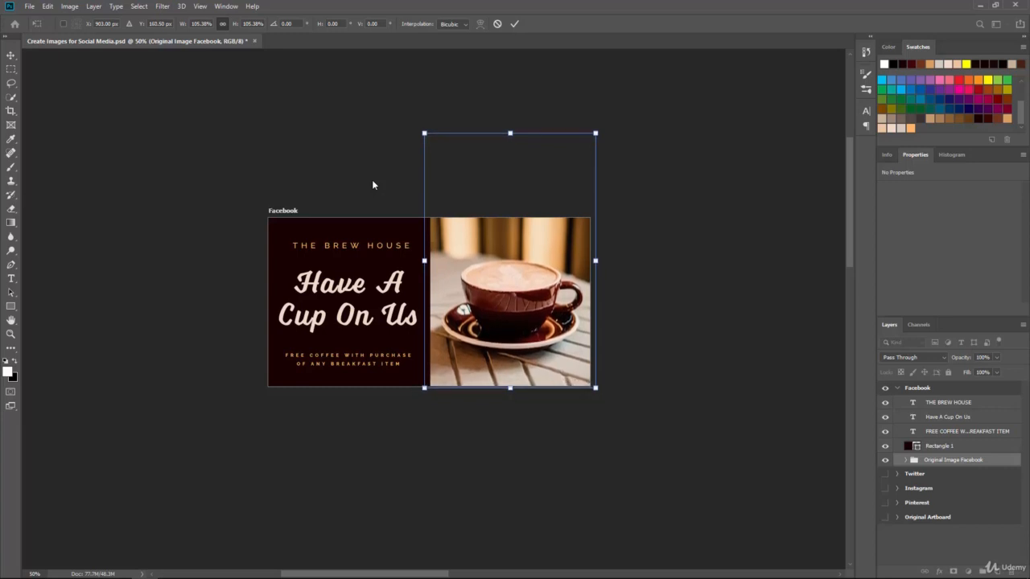
Lower the enlarged coffee photo to Y 172.50 px and apply the transform
key("Down")
key("Down")
key("Down")
key("Down")
key("Down")
key("Down")
key("Down")
key("Down")
key("Down")
key("Down")
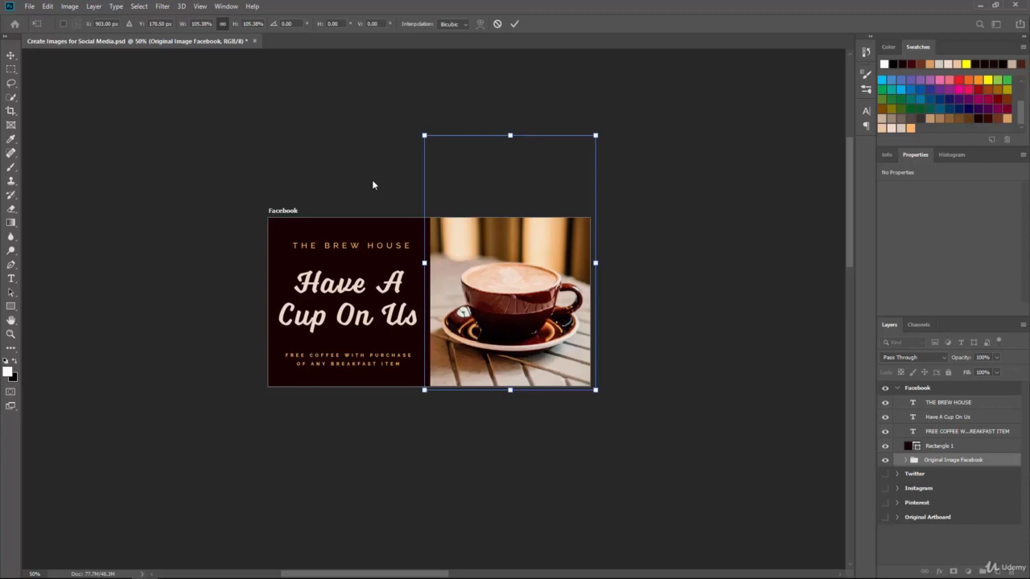
key("Down")
key("Down")
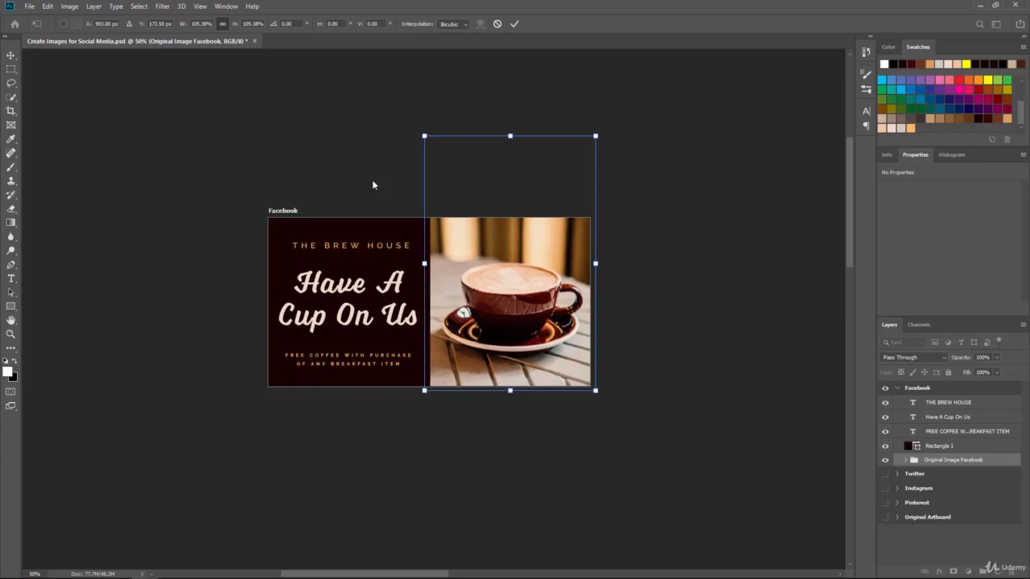
key("Return")
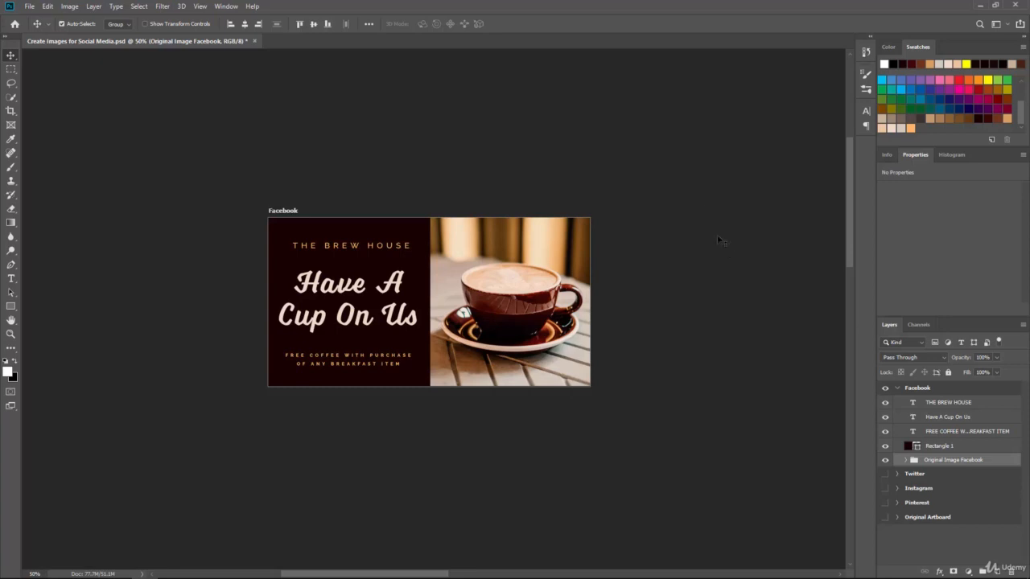
Make the hidden Twitter and Instagram artboards visible alongside the Facebook artboard
left_click(885, 474)
left_click(885, 488)
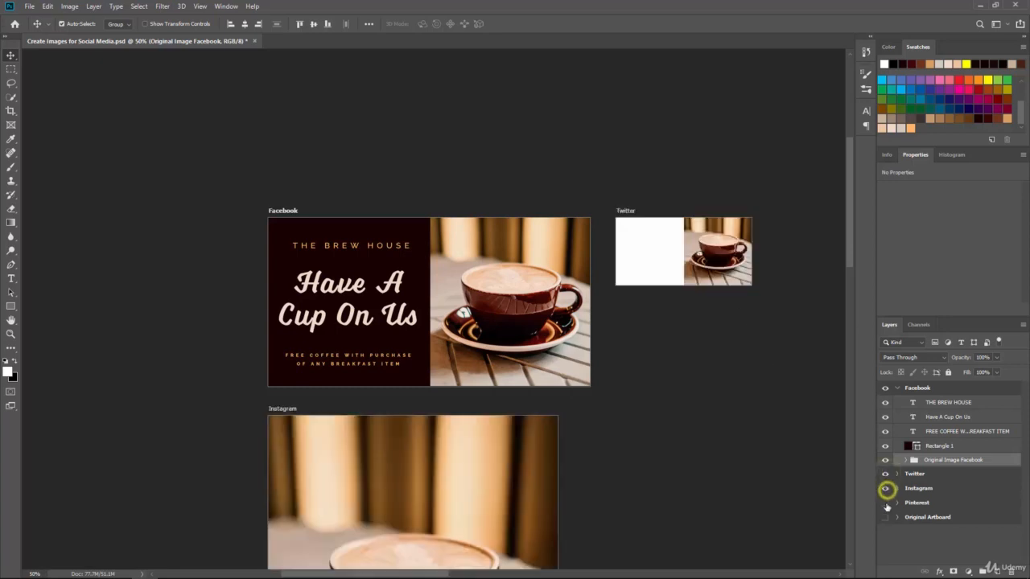